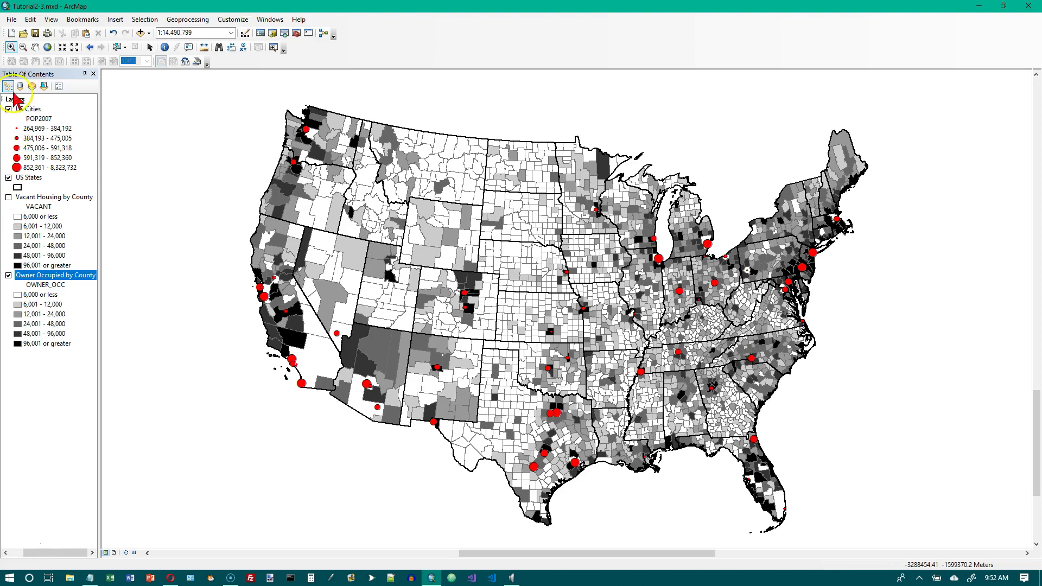
Save the map document as Tutorial2-4.mxd instead of Tutorial2-3.mxd.
{"action": "left_click", "coordinate": [12, 20]}
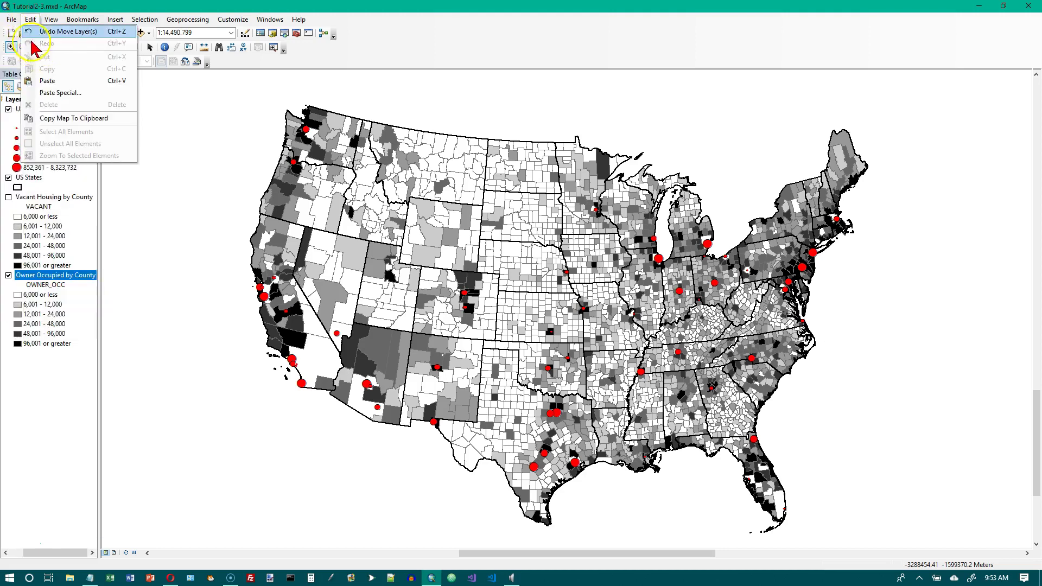
{"action": "left_click", "coordinate": [28, 69]}
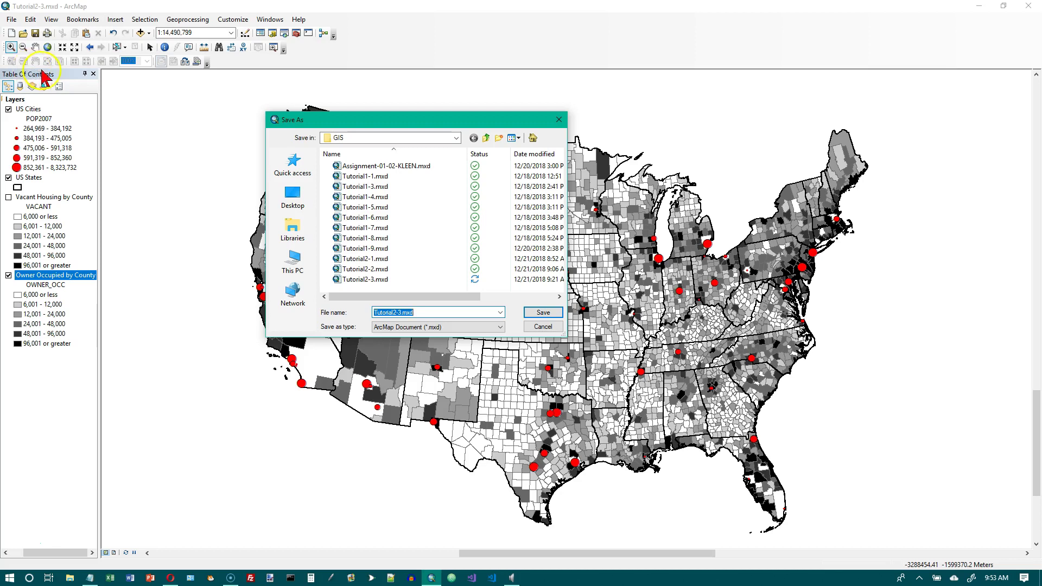
{"action": "left_click", "coordinate": [188, 148]}
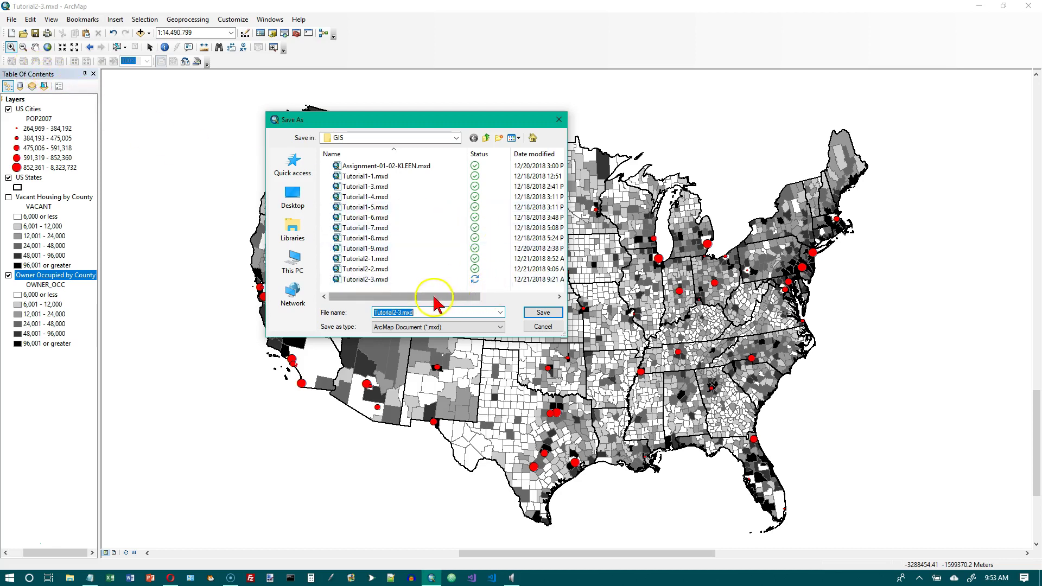
{"action": "left_click", "coordinate": [404, 314]}
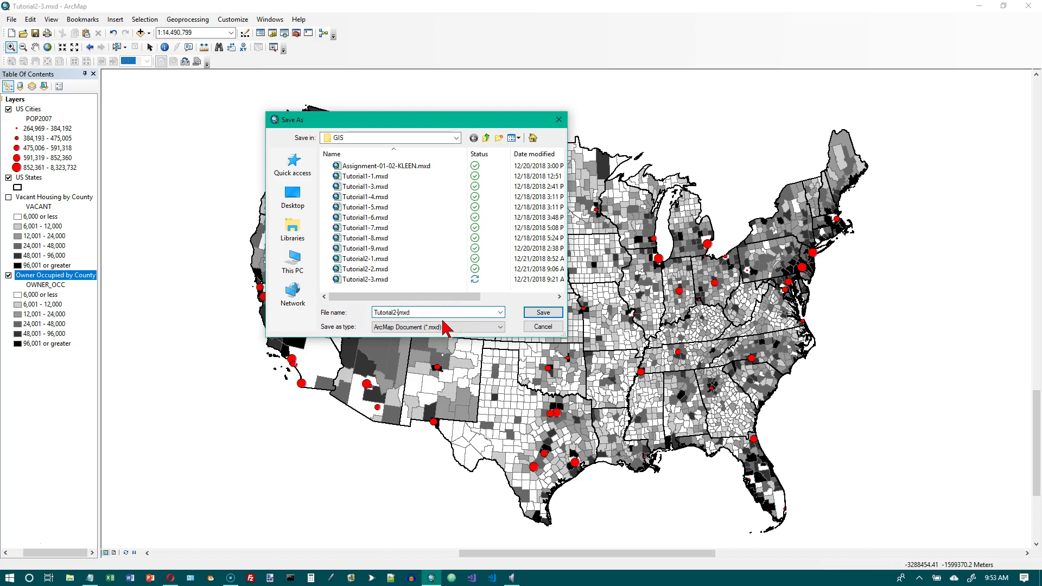
{"action": "type", "text": "4"}
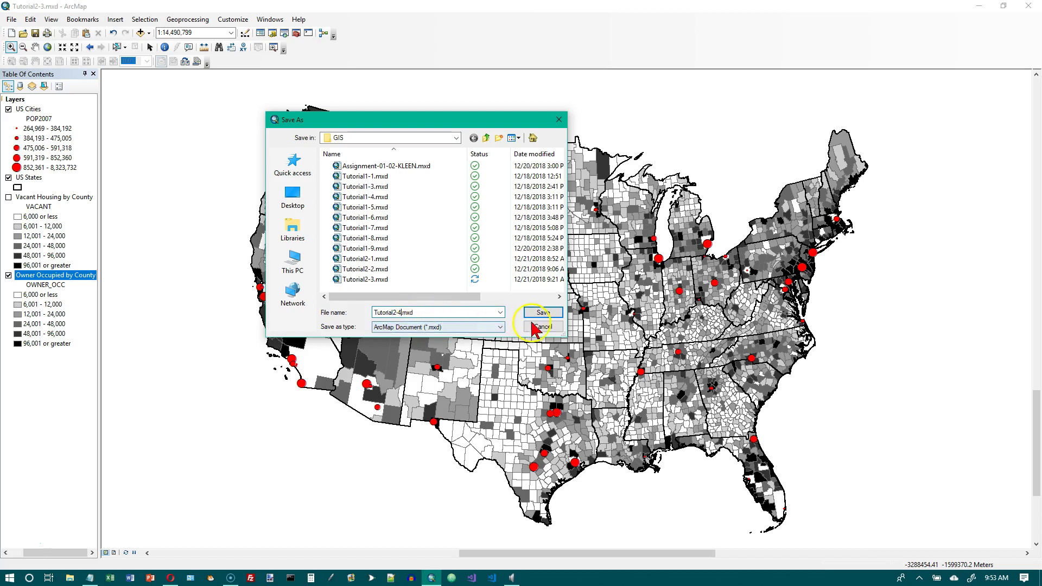
{"action": "left_click", "coordinate": [544, 313]}
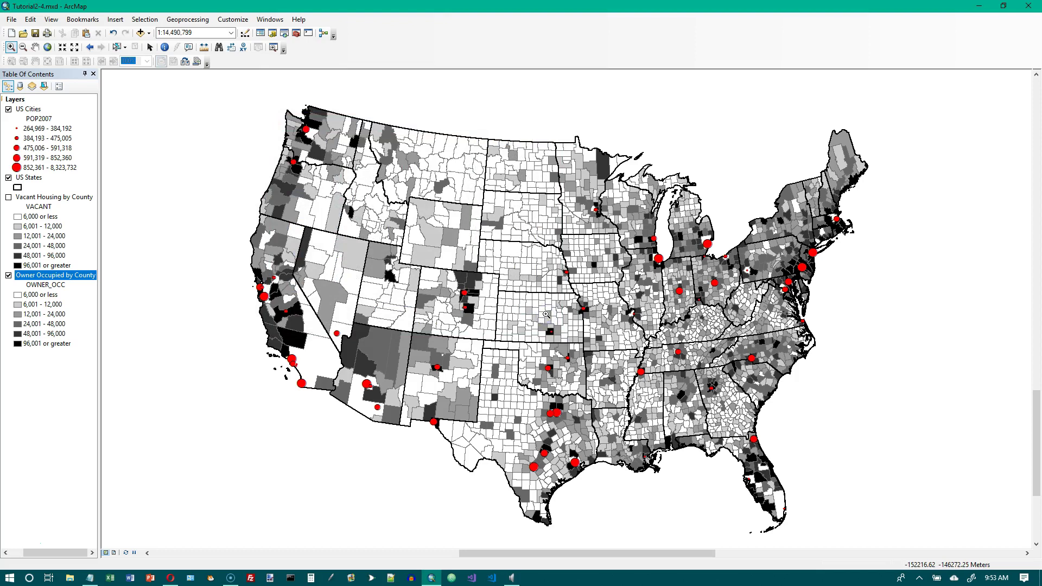
Open the Owner Occupied by County symbology and edit its white-to-black color ramp.
{"action": "right_click", "coordinate": [69, 278]}
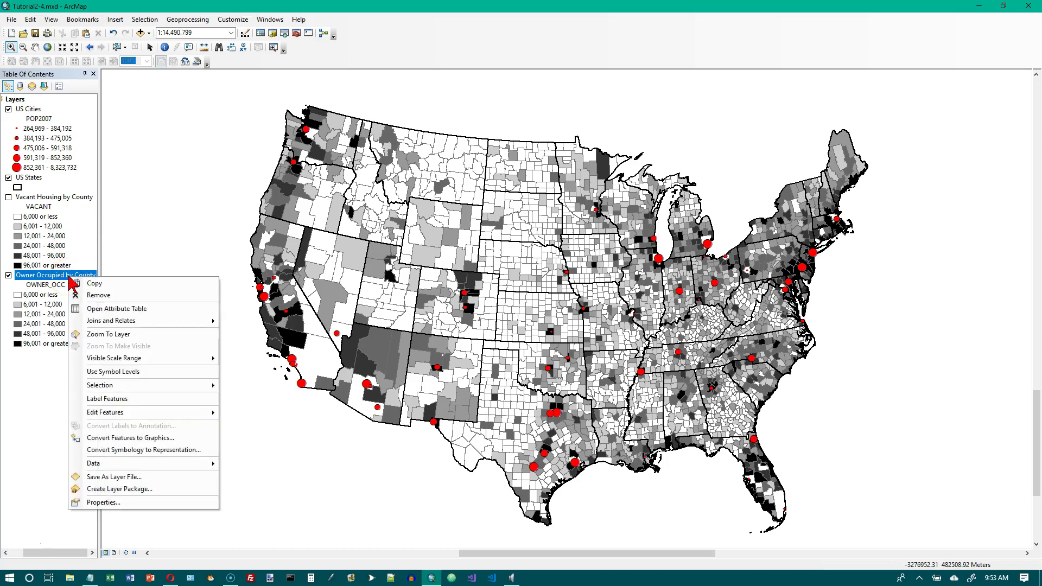
{"action": "left_click", "coordinate": [123, 504]}
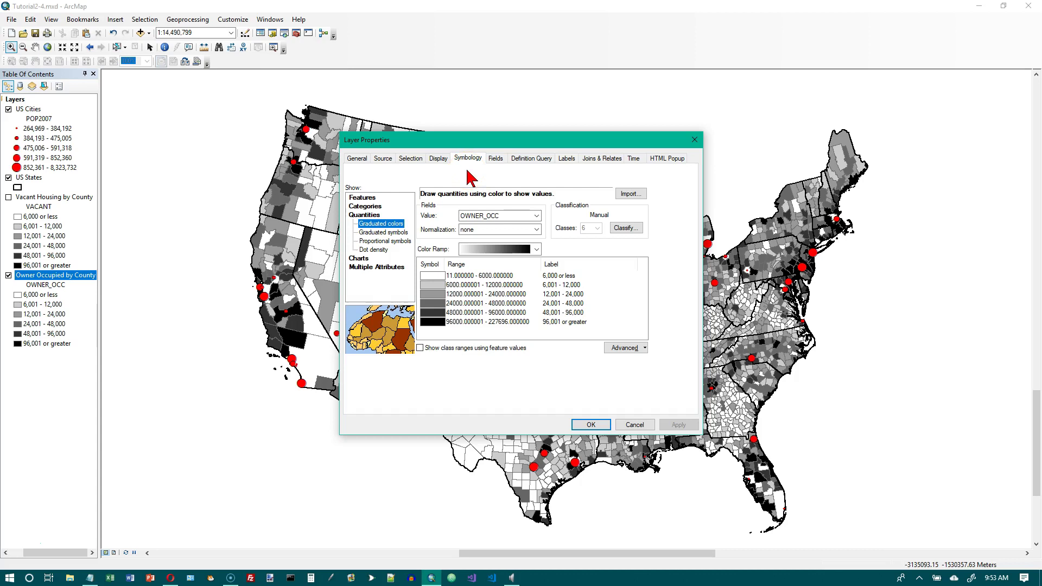
{"action": "left_click", "coordinate": [488, 276]}
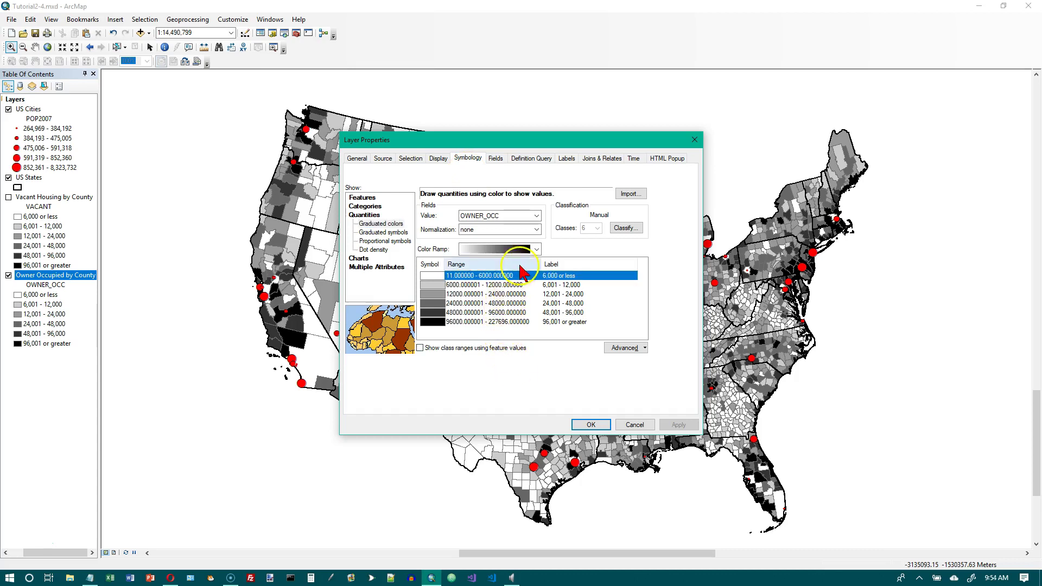
{"action": "right_click", "coordinate": [512, 258]}
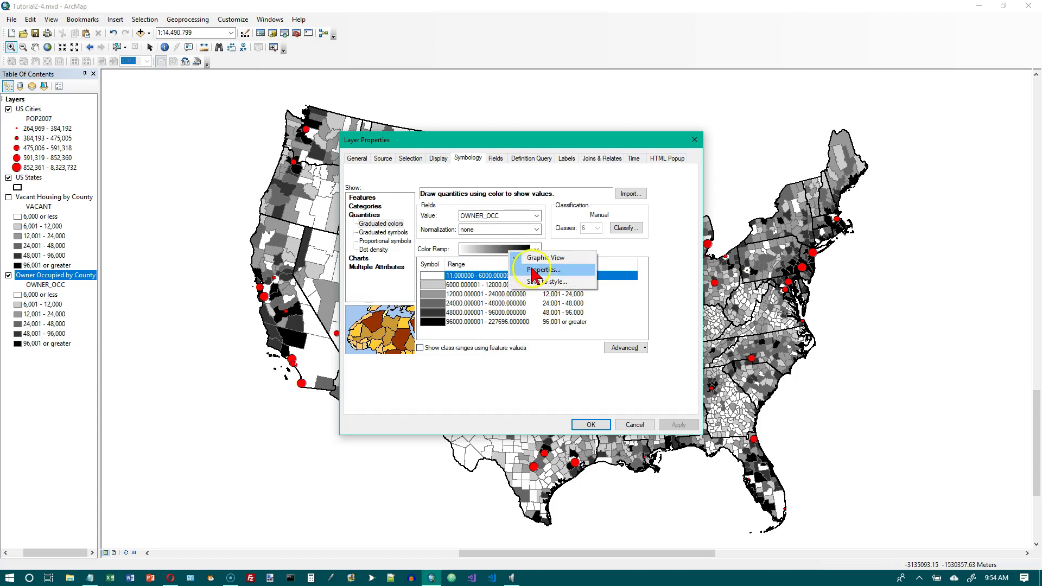
{"action": "left_click", "coordinate": [533, 269]}
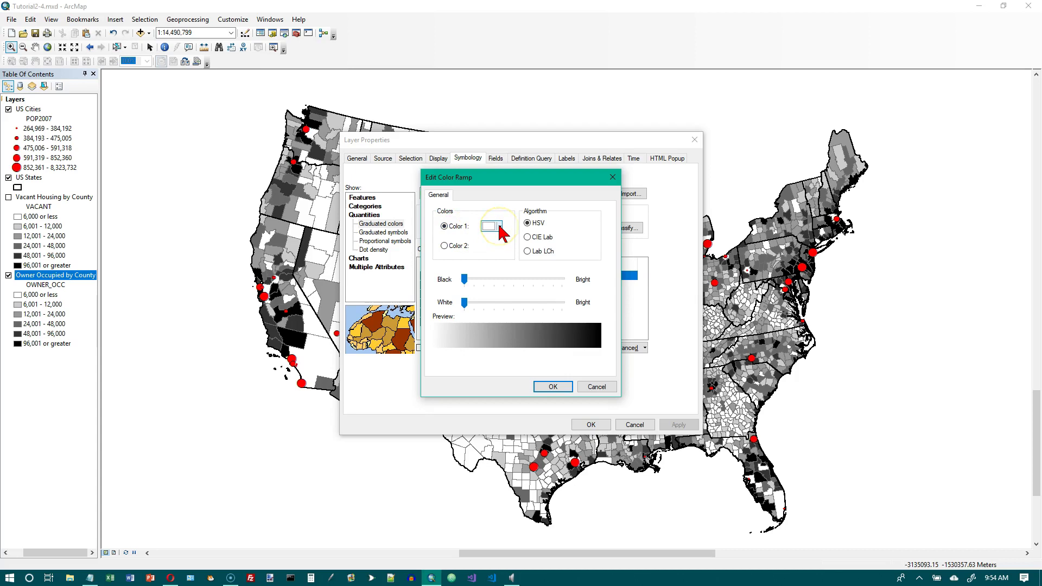
Set the color ramp to run from Arctic White to Dark Navy and apply it.
{"action": "left_click", "coordinate": [500, 231]}
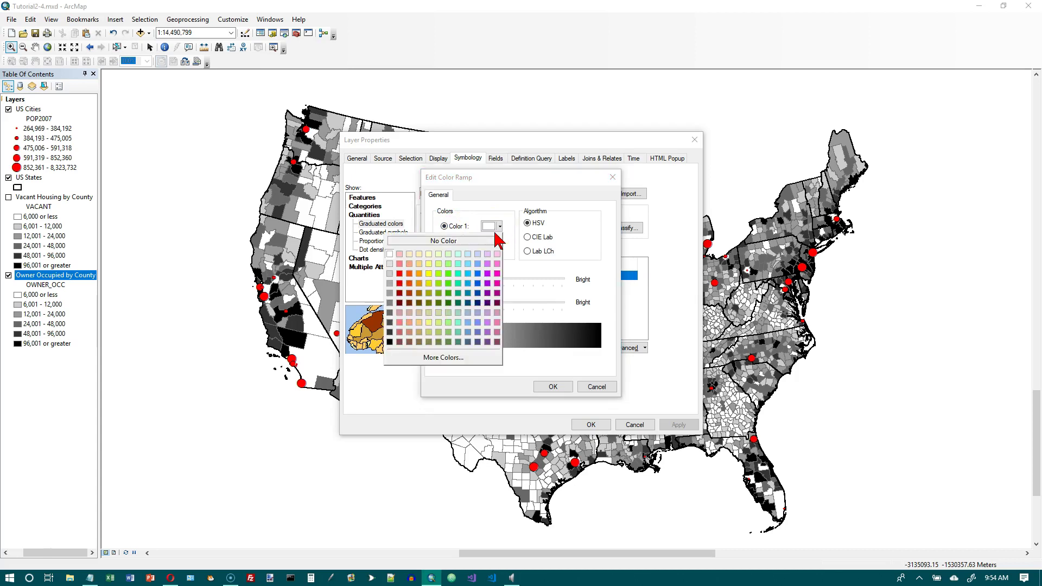
{"action": "left_click", "coordinate": [389, 254]}
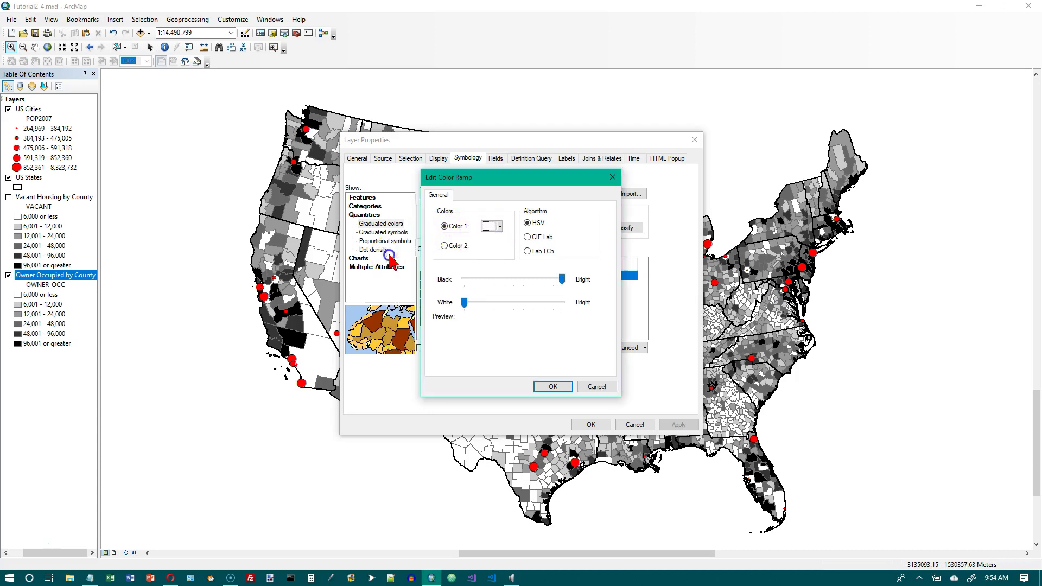
{"action": "left_click", "coordinate": [462, 248]}
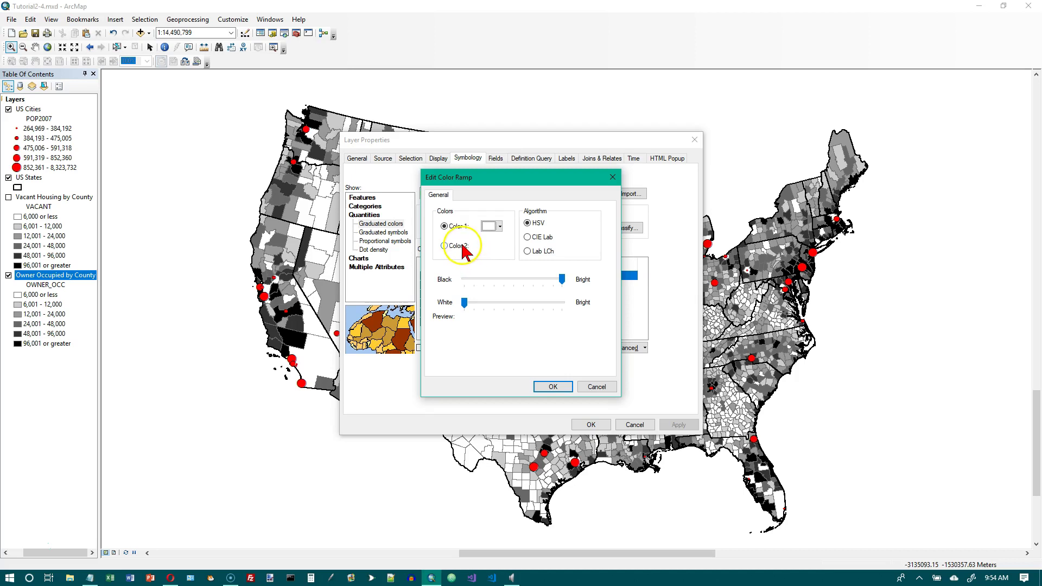
{"action": "left_click", "coordinate": [499, 246]}
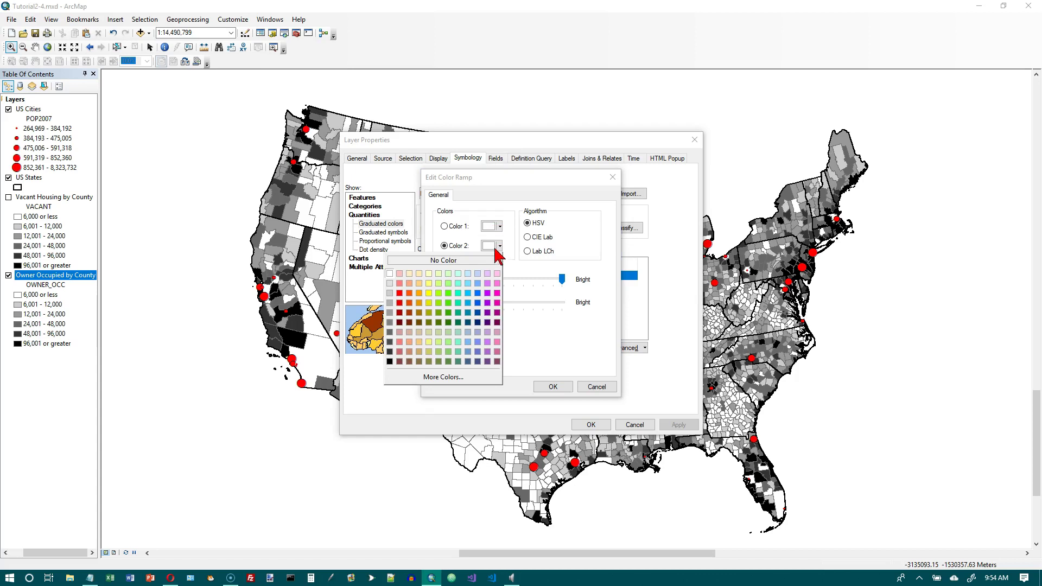
{"action": "left_click", "coordinate": [480, 324]}
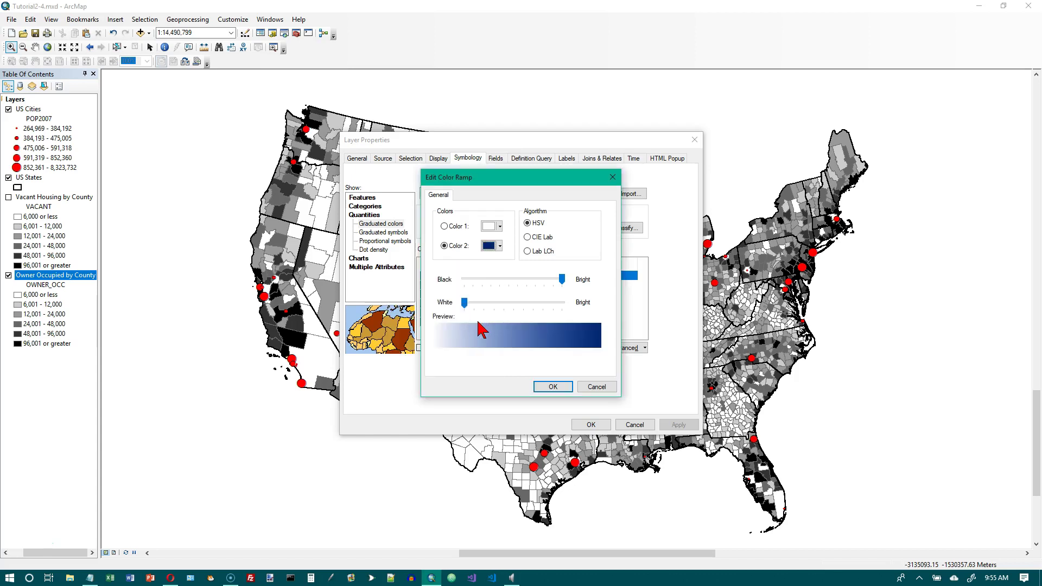
{"action": "left_click", "coordinate": [554, 387]}
{"action": "left_click", "coordinate": [591, 425]}
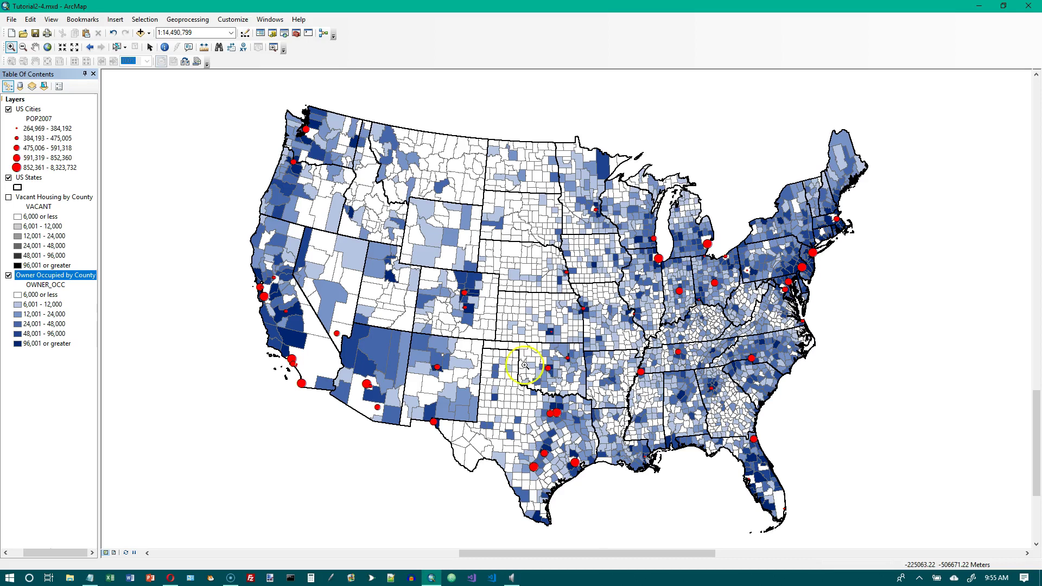
Make the 6,001 - 12,000 class a pale blue with saturation 5 at hue 220.
{"action": "left_click", "coordinate": [19, 305]}
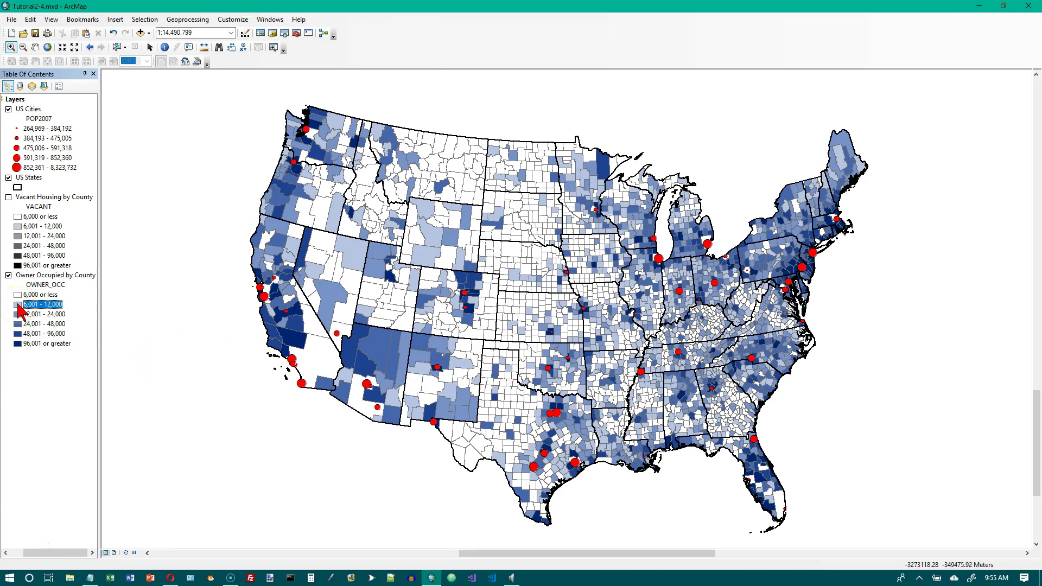
{"action": "right_click", "coordinate": [18, 307]}
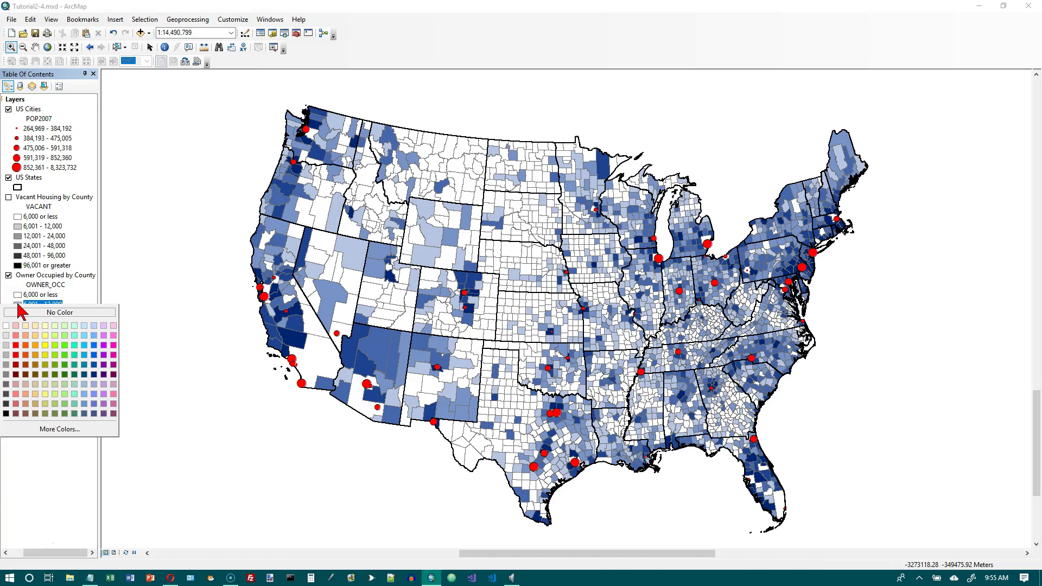
{"action": "left_click", "coordinate": [59, 428]}
{"action": "left_click", "coordinate": [564, 283]}
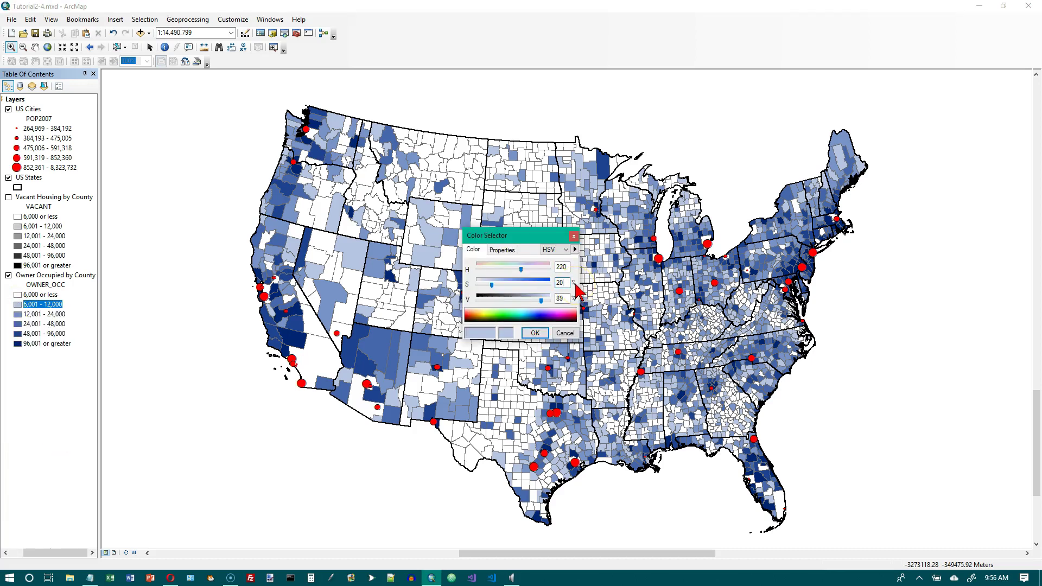
{"action": "left_click", "coordinate": [582, 289]}
{"action": "key", "text": "BackSpace"}
{"action": "key", "text": "BackSpace"}
{"action": "type", "text": "5"}
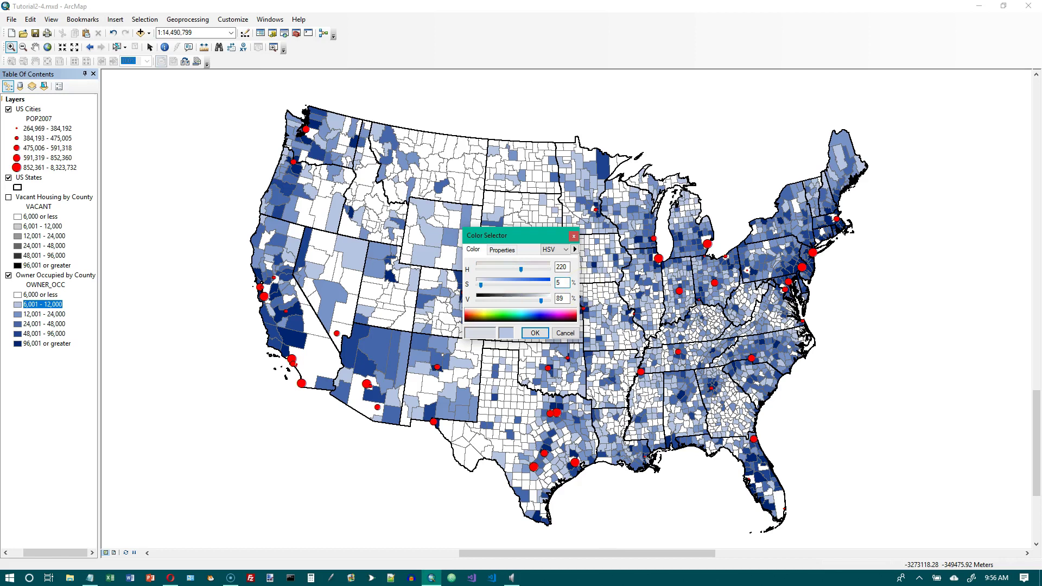
{"action": "left_click", "coordinate": [535, 333]}
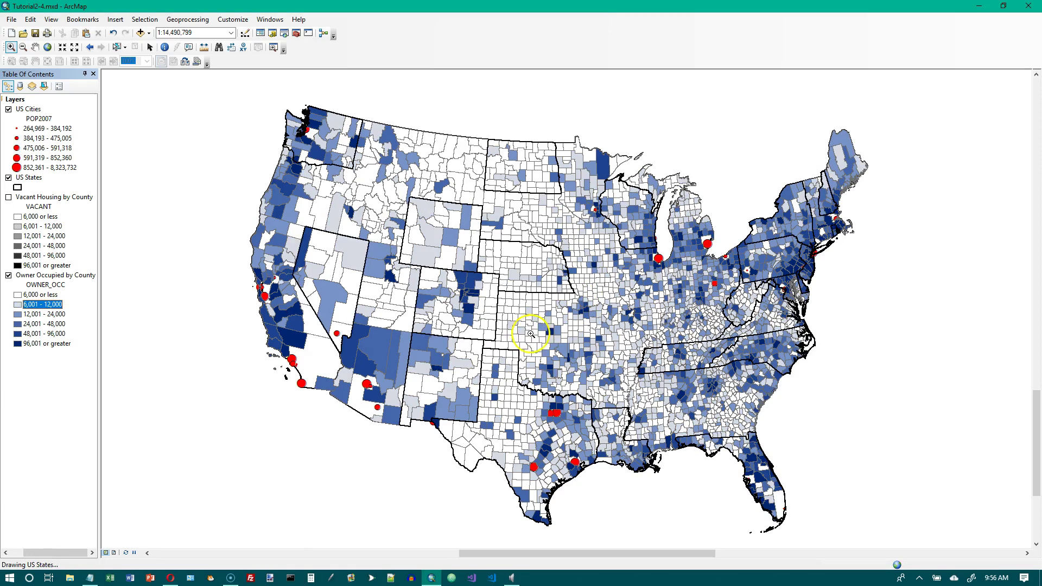
{"action": "left_click", "coordinate": [52, 338]}
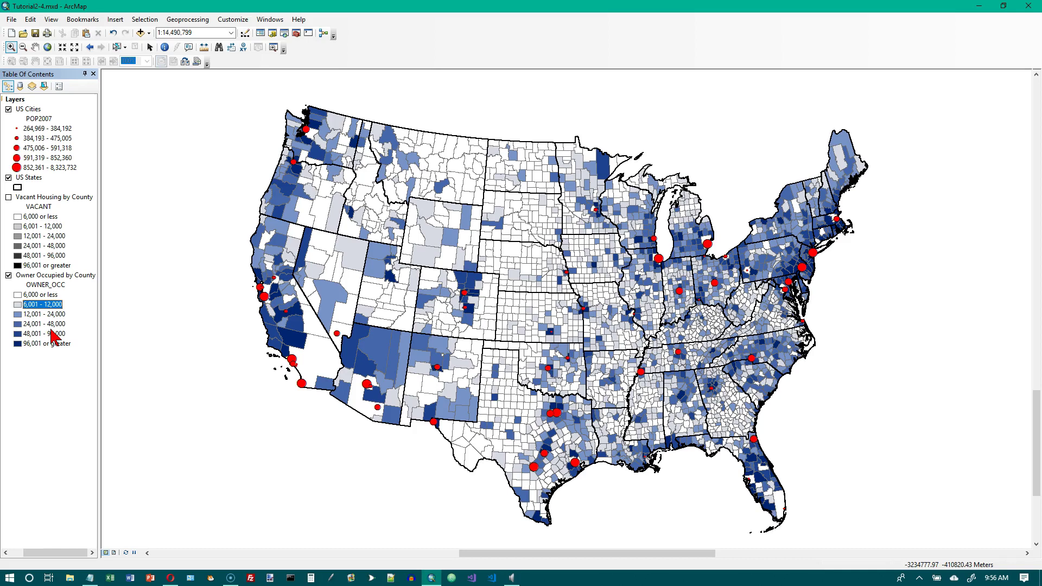
Set the 12,001 - 24,000 and 24,001 - 48,000 class blues to saturation 40 and 60.
{"action": "right_click", "coordinate": [17, 313]}
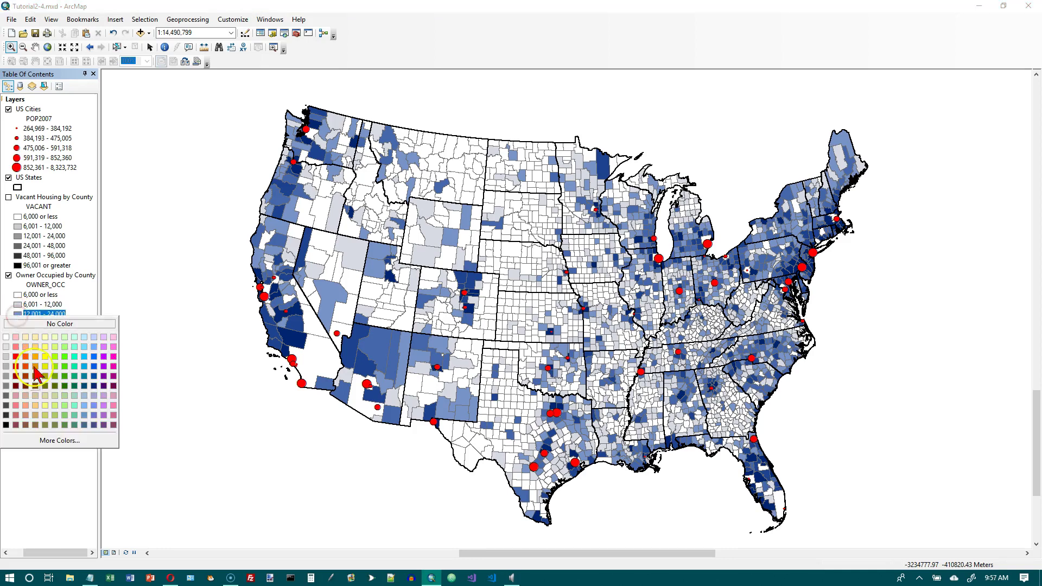
{"action": "left_click", "coordinate": [58, 441]}
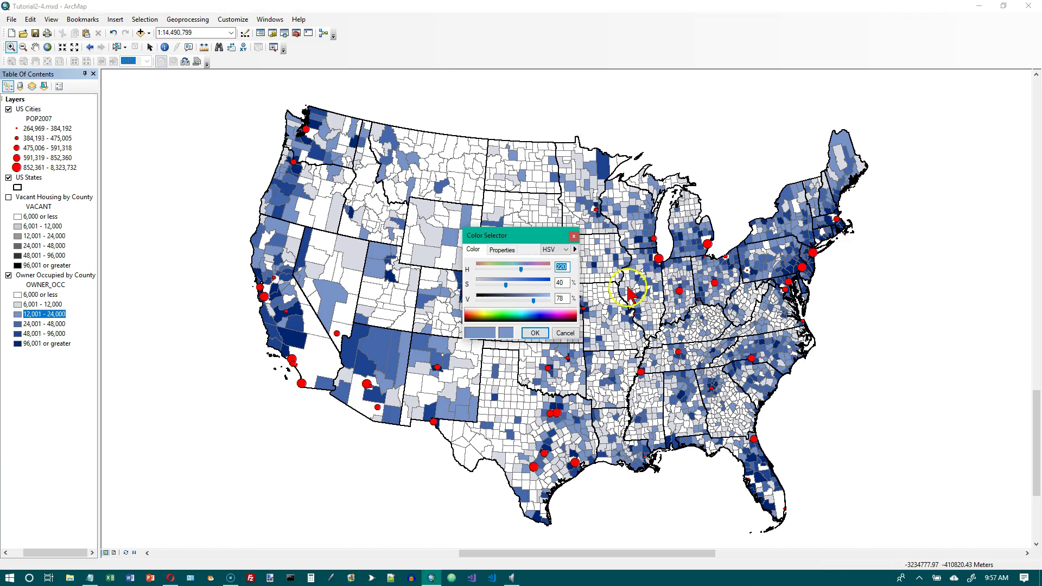
{"action": "double_click", "coordinate": [559, 283]}
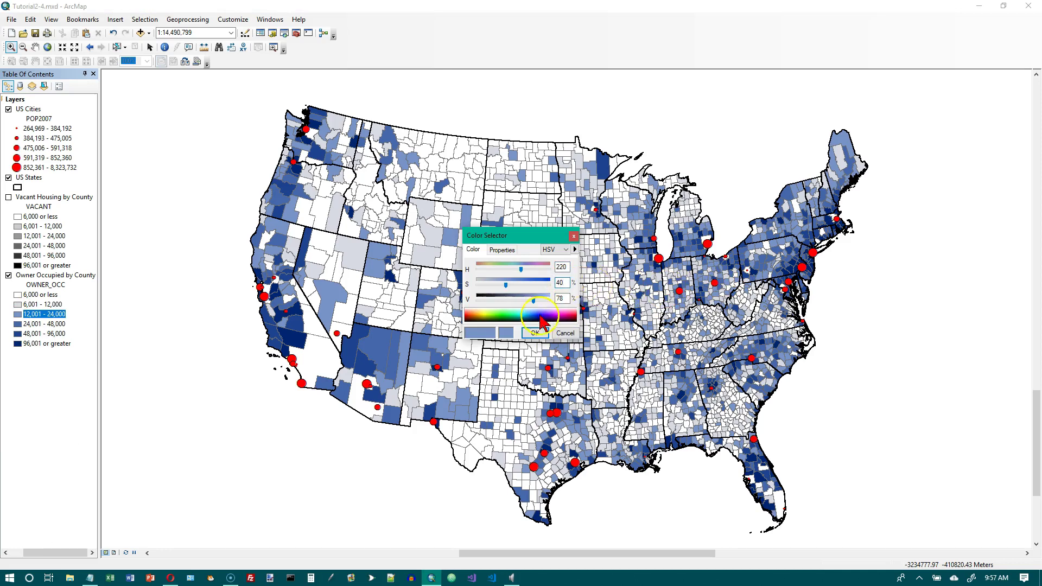
{"action": "left_click", "coordinate": [535, 332]}
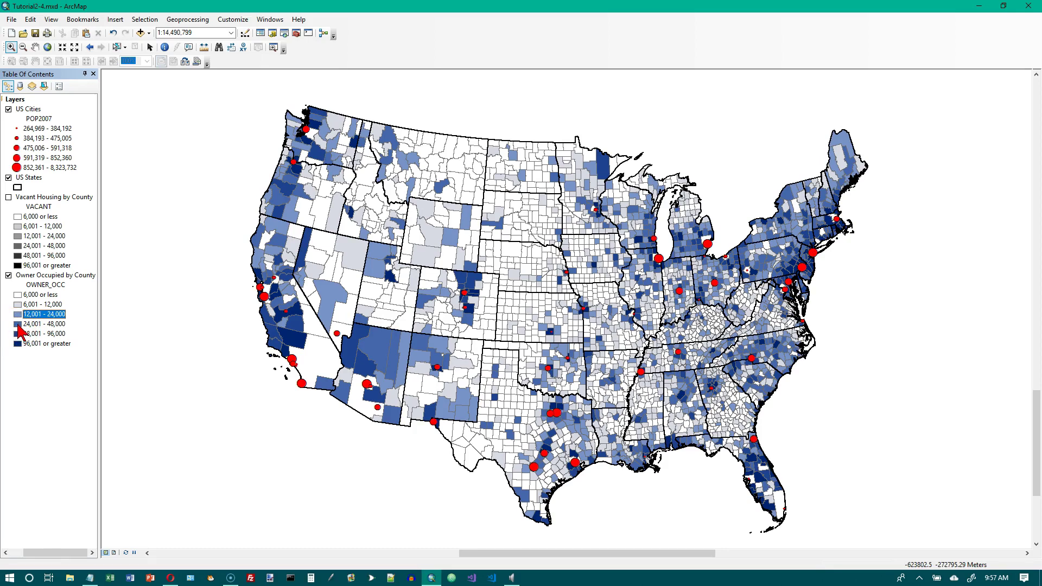
{"action": "right_click", "coordinate": [18, 323]}
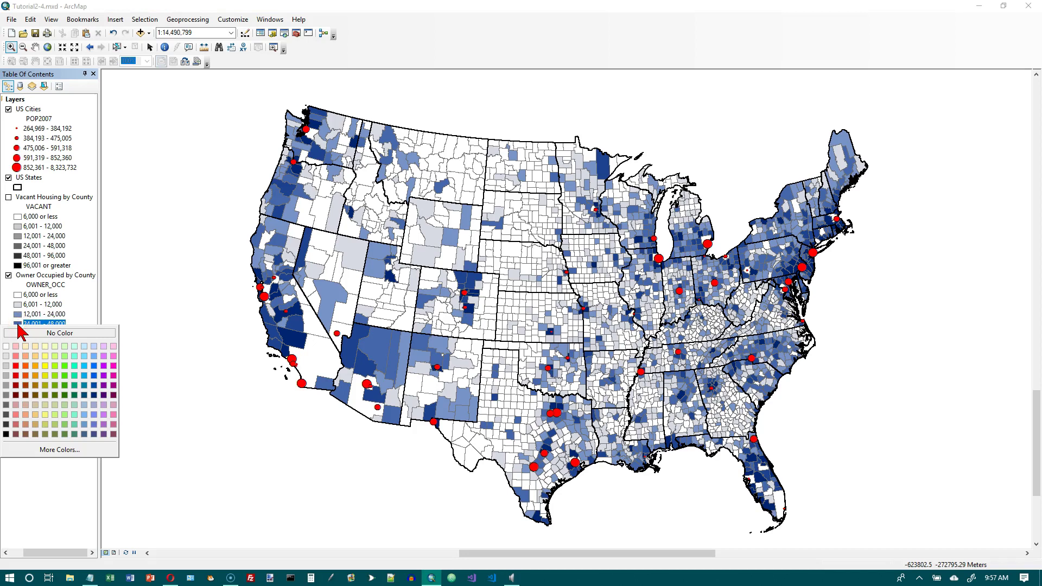
{"action": "left_click", "coordinate": [60, 449]}
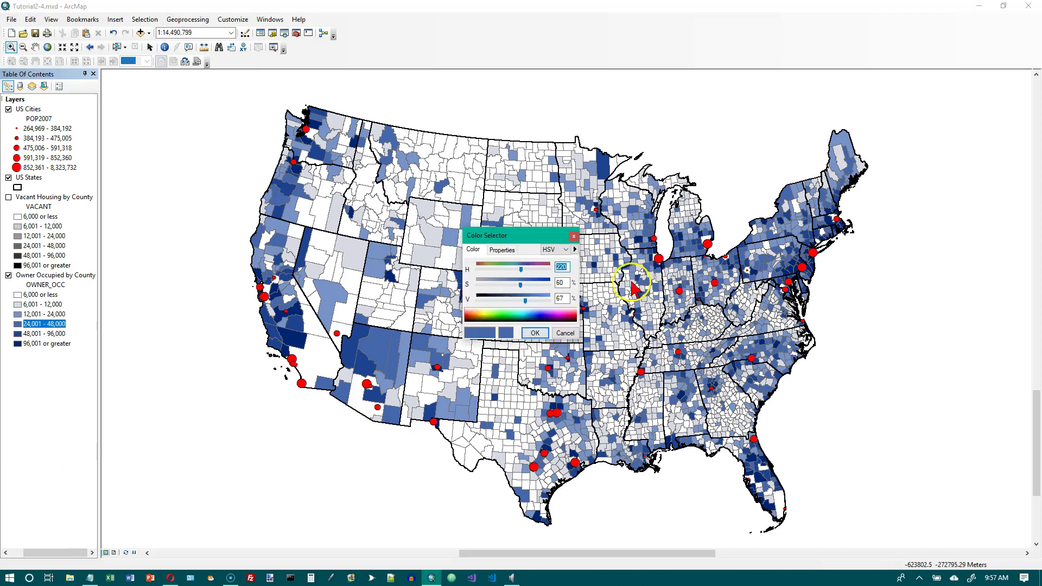
{"action": "double_click", "coordinate": [563, 283]}
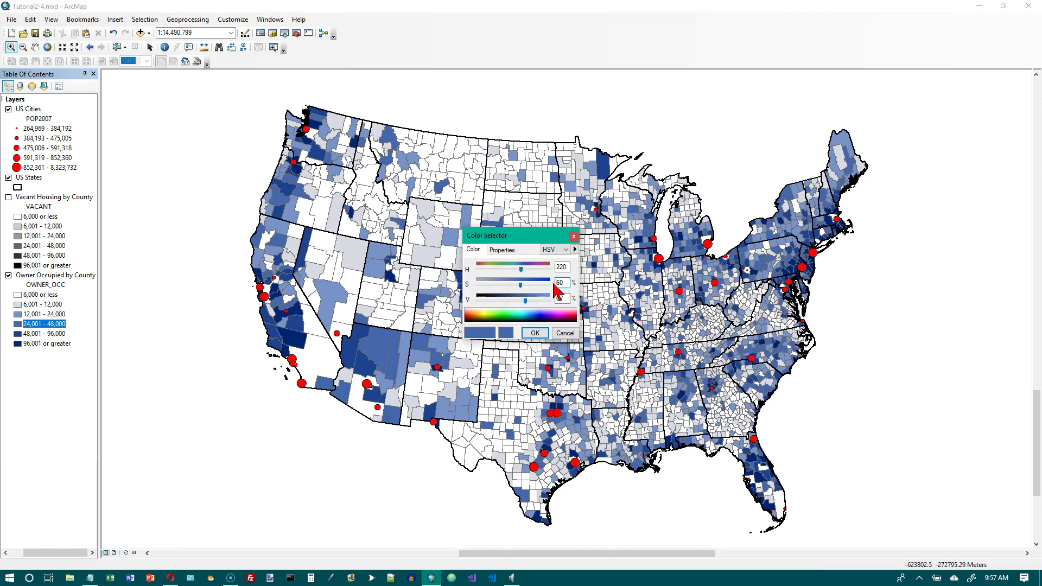
{"action": "key", "text": "Return"}
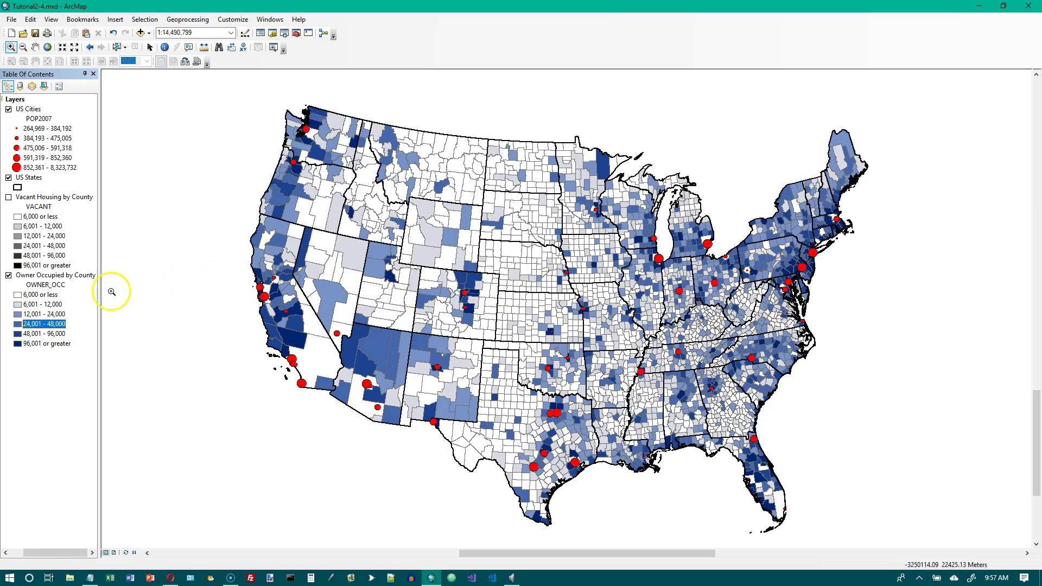
Reopen the Owner Occupied by County layer properties at the six-class Symbology settings.
{"action": "right_click", "coordinate": [83, 276]}
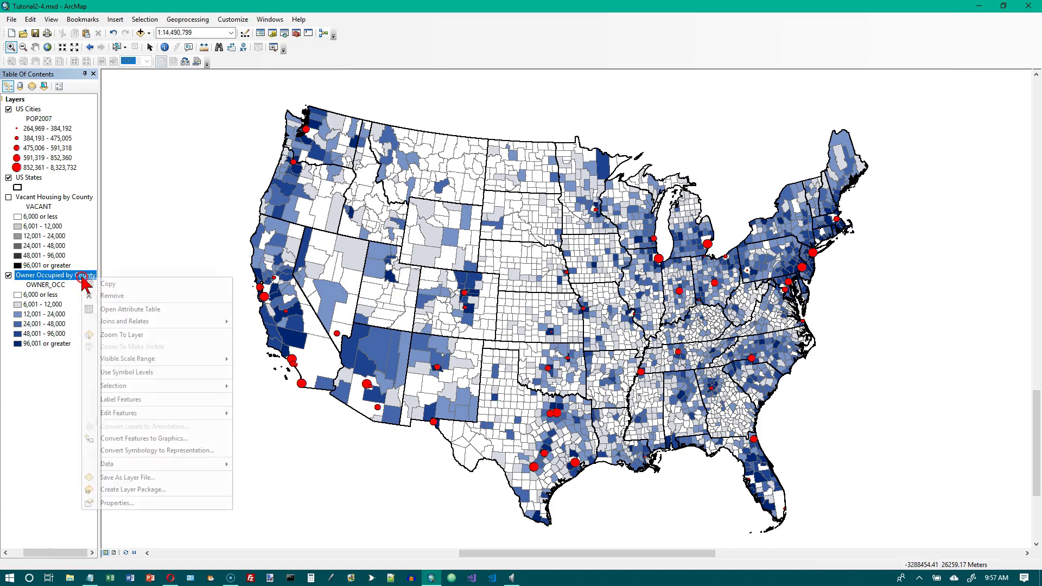
{"action": "left_click", "coordinate": [148, 503]}
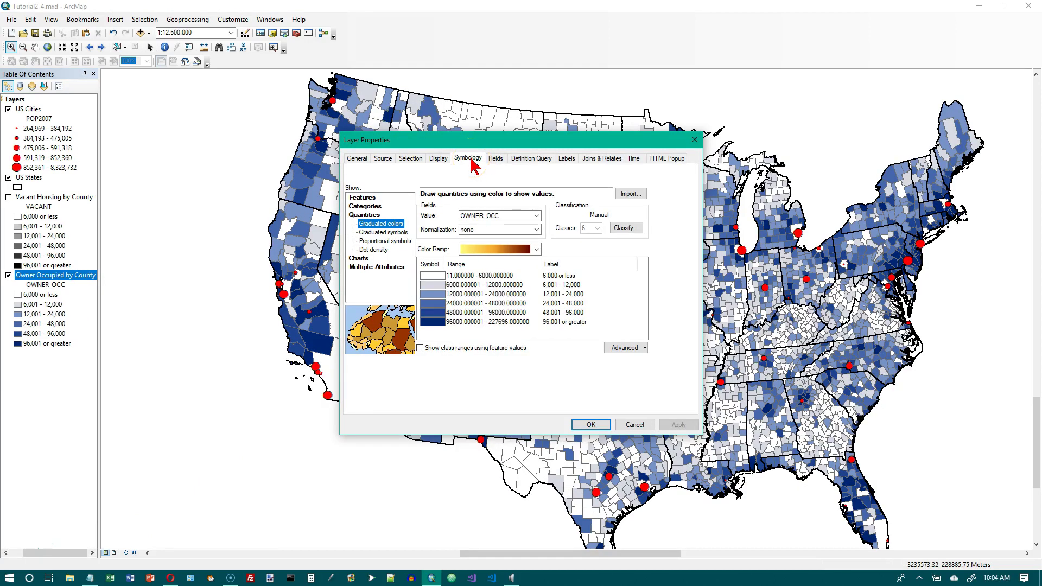
{"action": "right_click", "coordinate": [430, 265]}
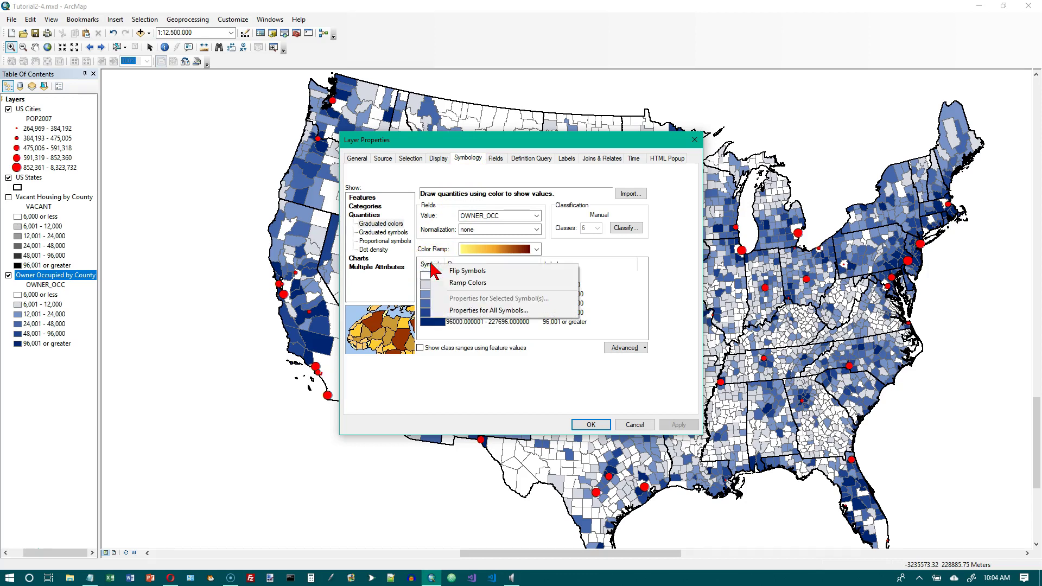
Give the 6,000 or less class symbol a light gray outline.
{"action": "left_click", "coordinate": [476, 318]}
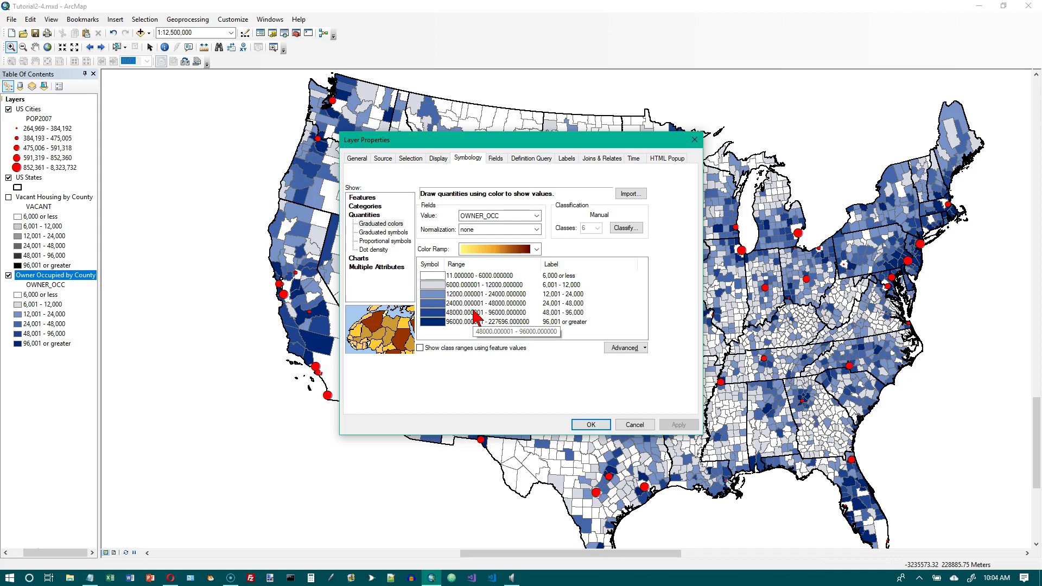
{"action": "left_click", "coordinate": [436, 278]}
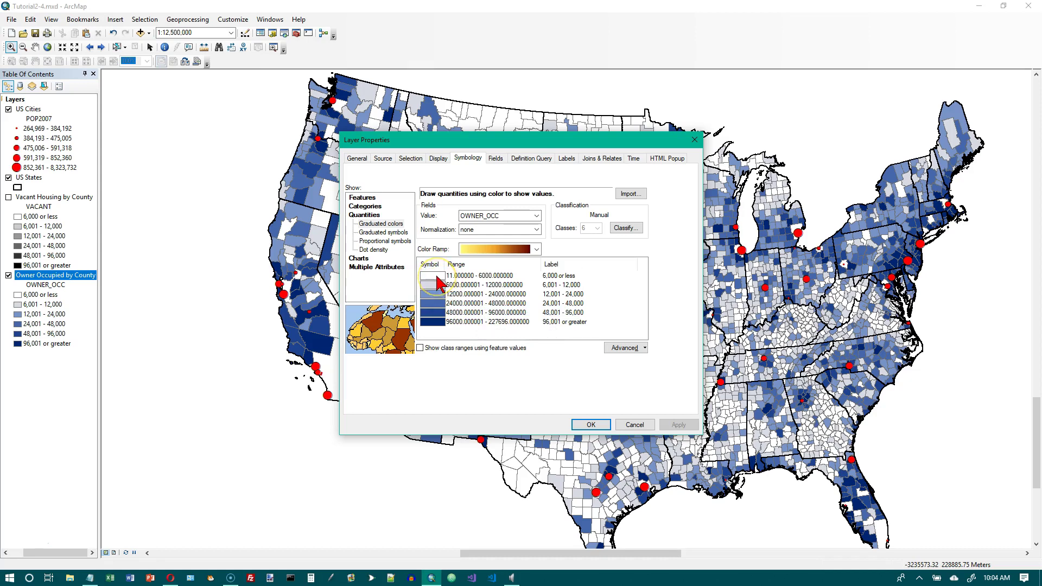
{"action": "double_click", "coordinate": [437, 278]}
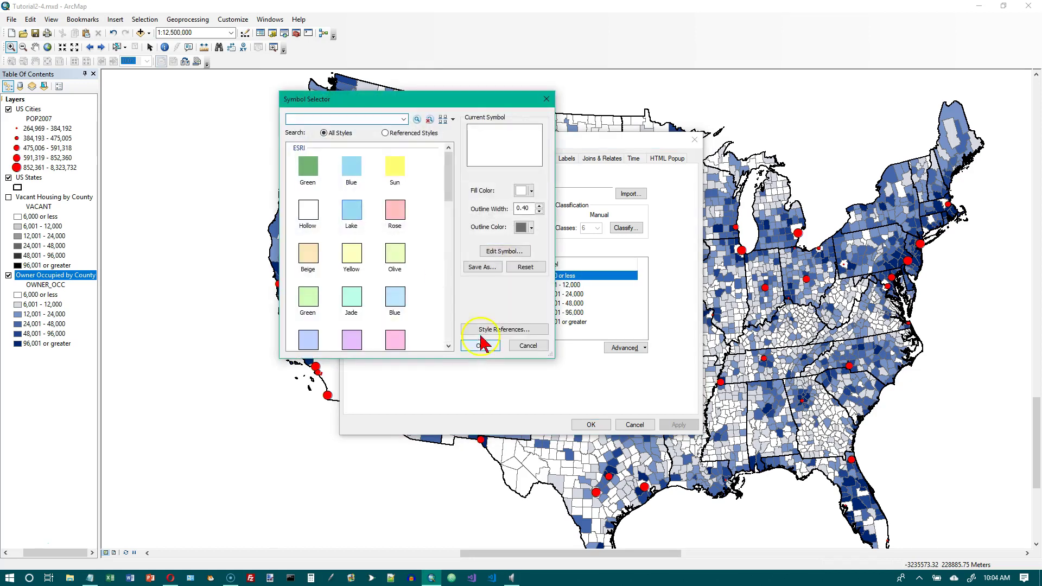
{"action": "left_click", "coordinate": [530, 228]}
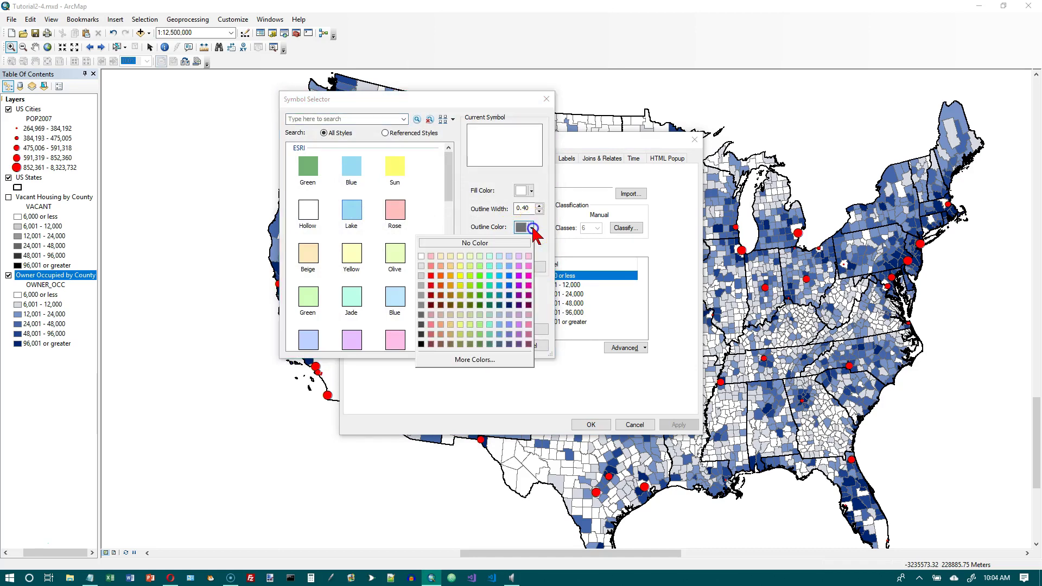
{"action": "left_click", "coordinate": [422, 285]}
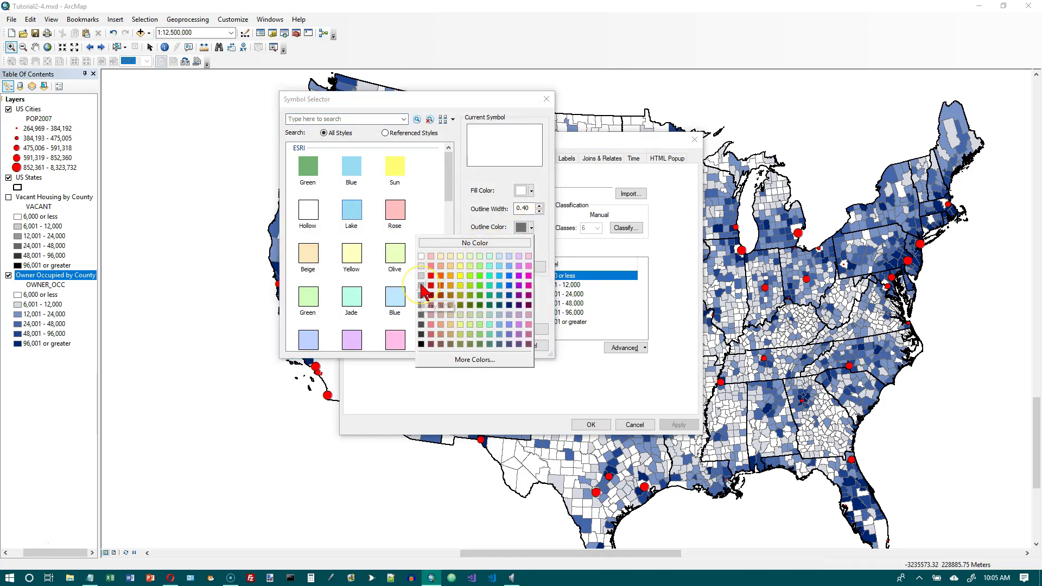
{"action": "left_click", "coordinate": [422, 285]}
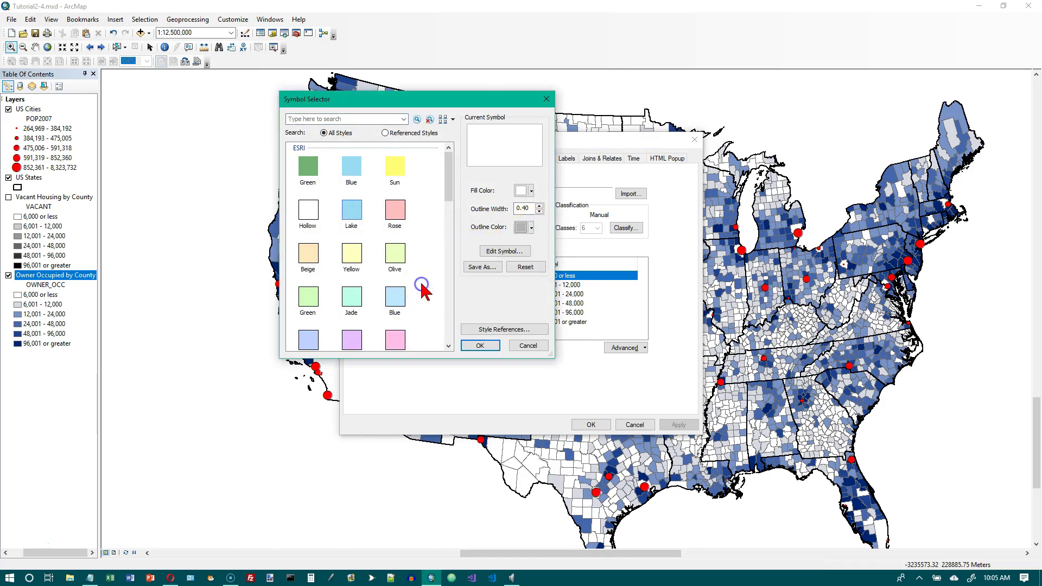
{"action": "left_click", "coordinate": [481, 346]}
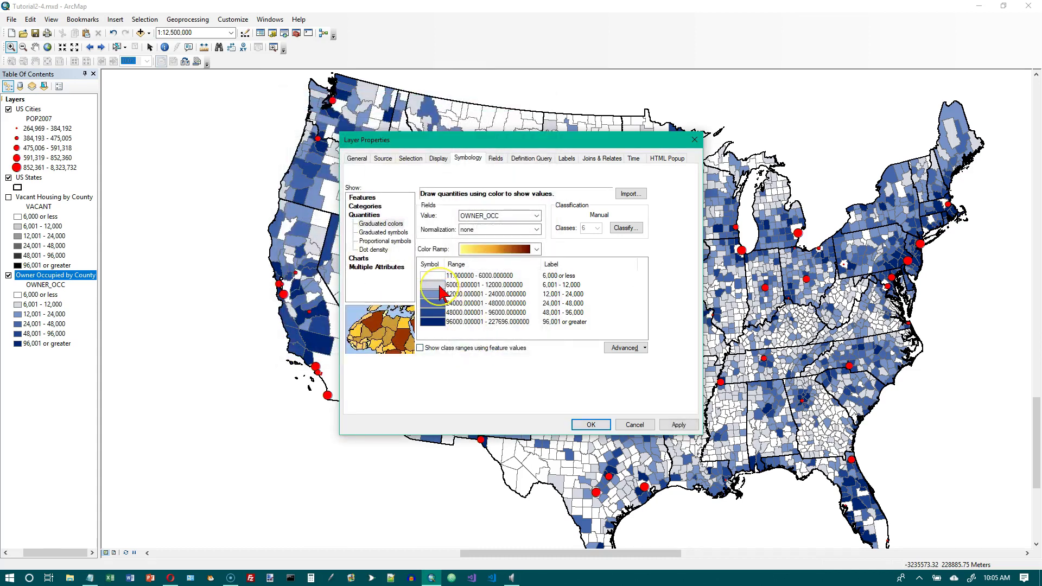
Give the 6,001–12,000 class symbol a light gray outline as well.
{"action": "right_click", "coordinate": [440, 287]}
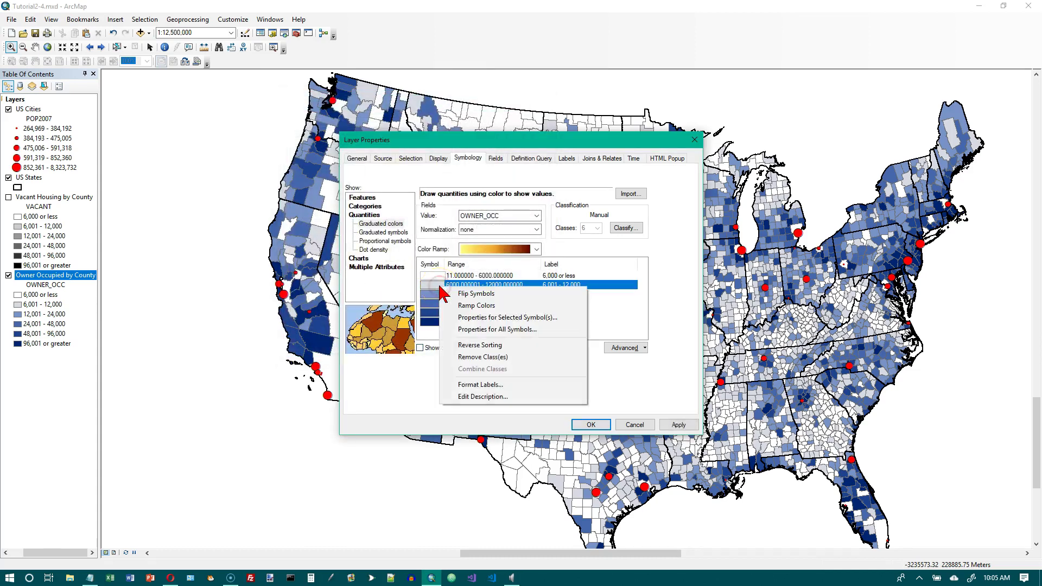
{"action": "left_click", "coordinate": [477, 317]}
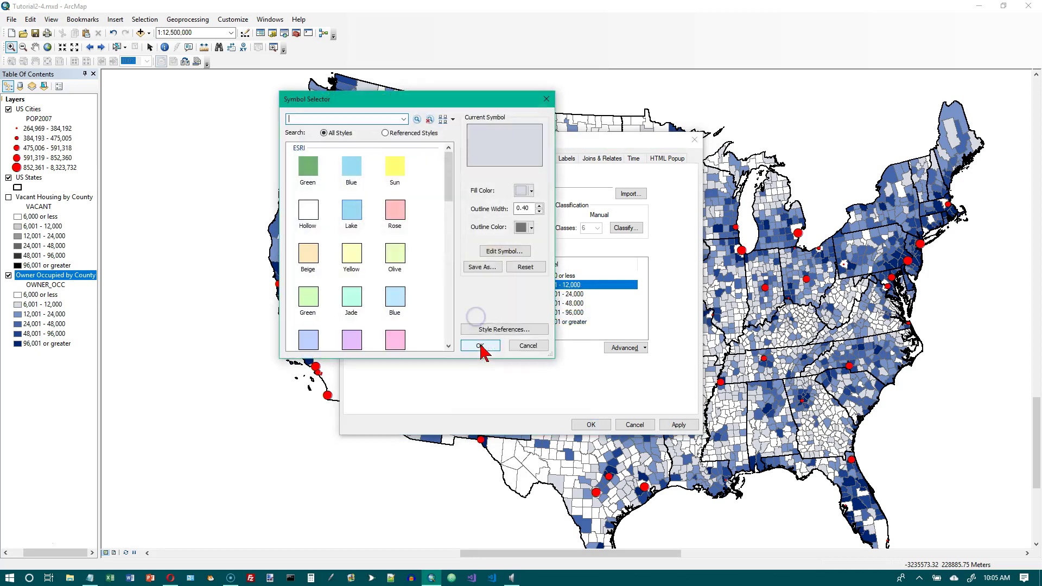
{"action": "left_click", "coordinate": [531, 227]}
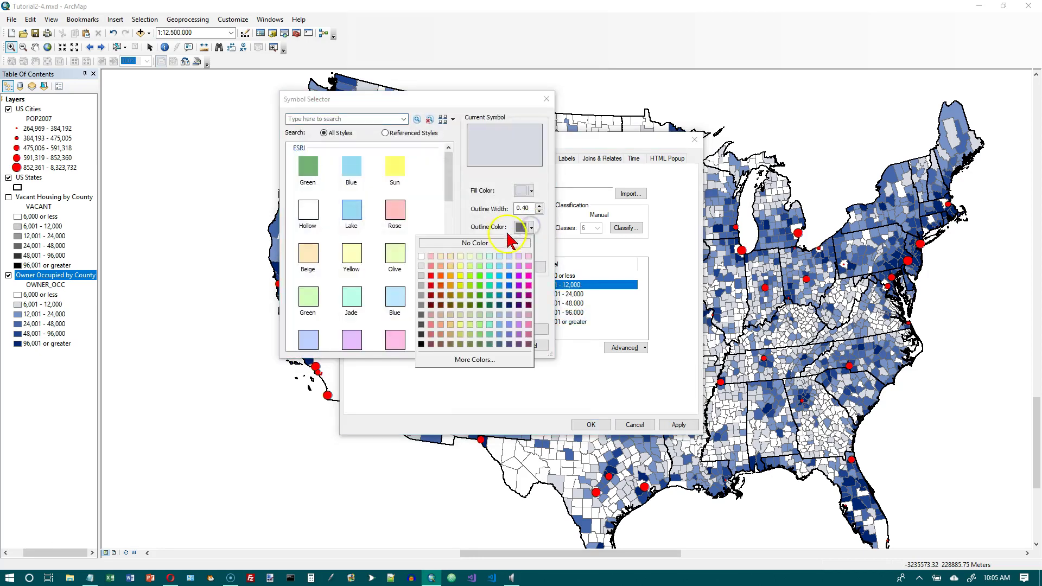
{"action": "left_click", "coordinate": [421, 286]}
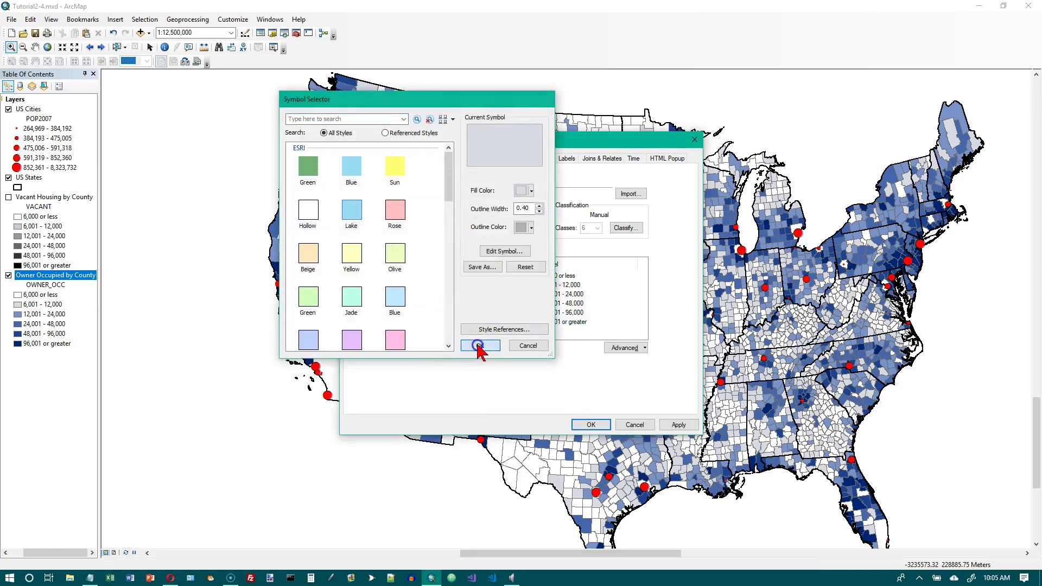
{"action": "left_click", "coordinate": [477, 346]}
Set light gray outlines on the 12,001–24,000 and 24,001–48,000 class symbols.
{"action": "left_click", "coordinate": [428, 300]}
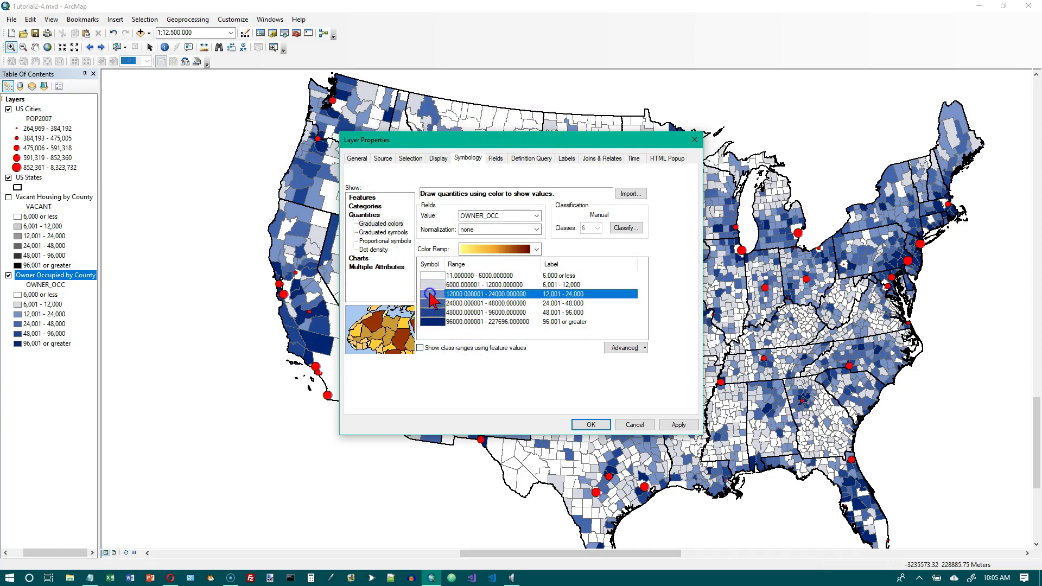
{"action": "left_click", "coordinate": [531, 228]}
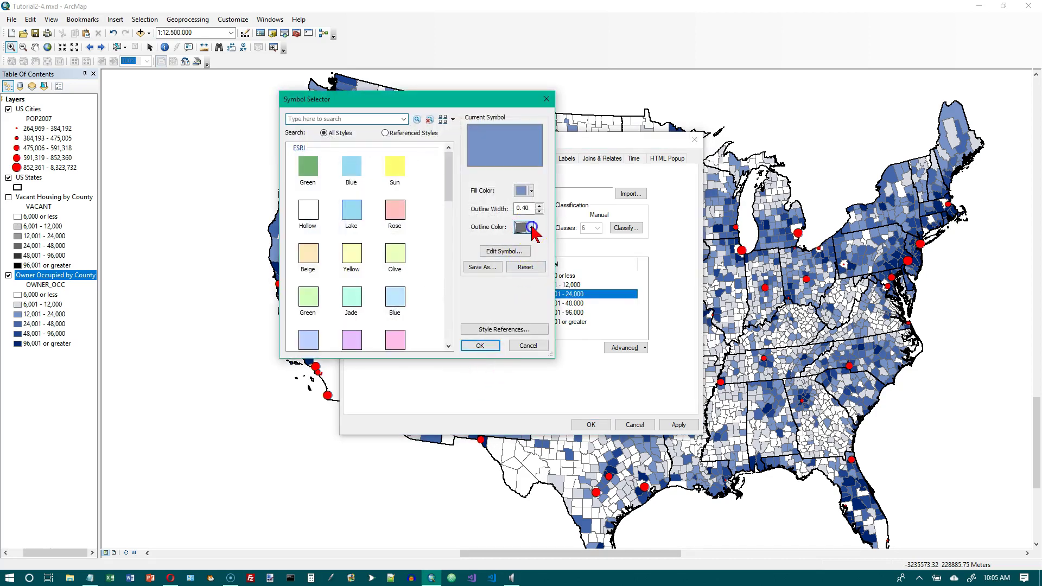
{"action": "left_click", "coordinate": [424, 285]}
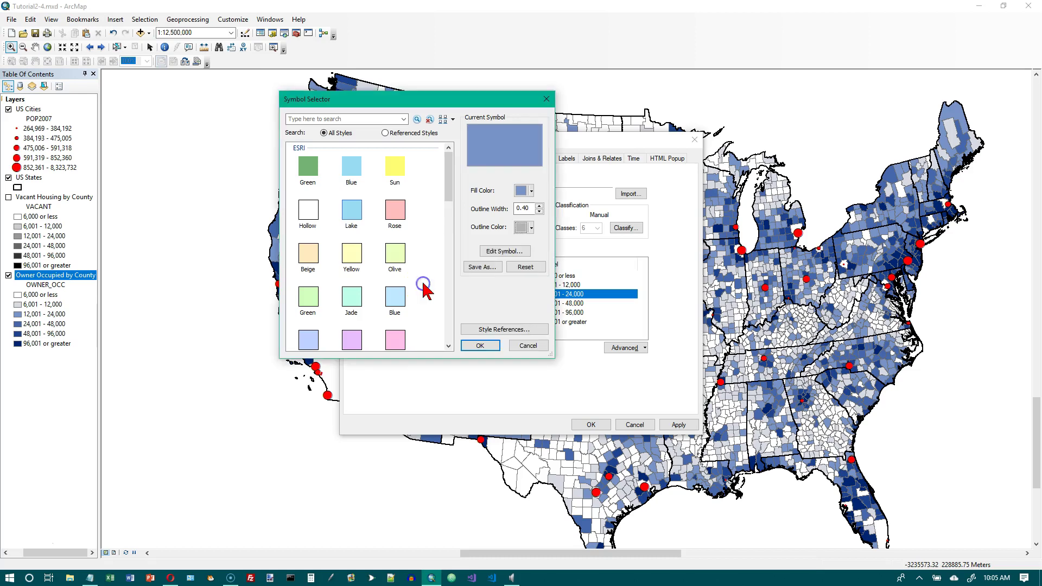
{"action": "left_click", "coordinate": [480, 346]}
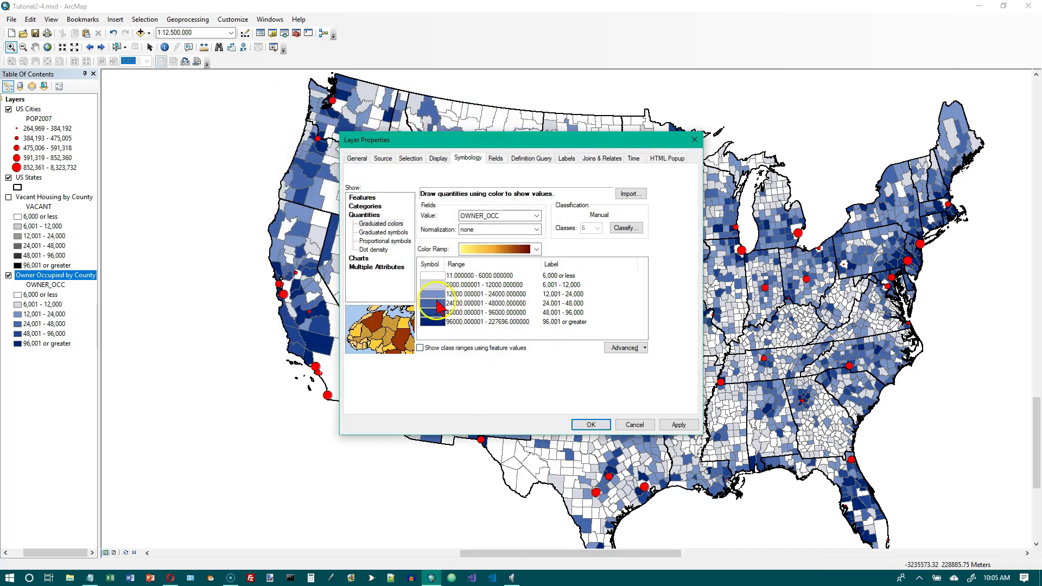
{"action": "double_click", "coordinate": [440, 312]}
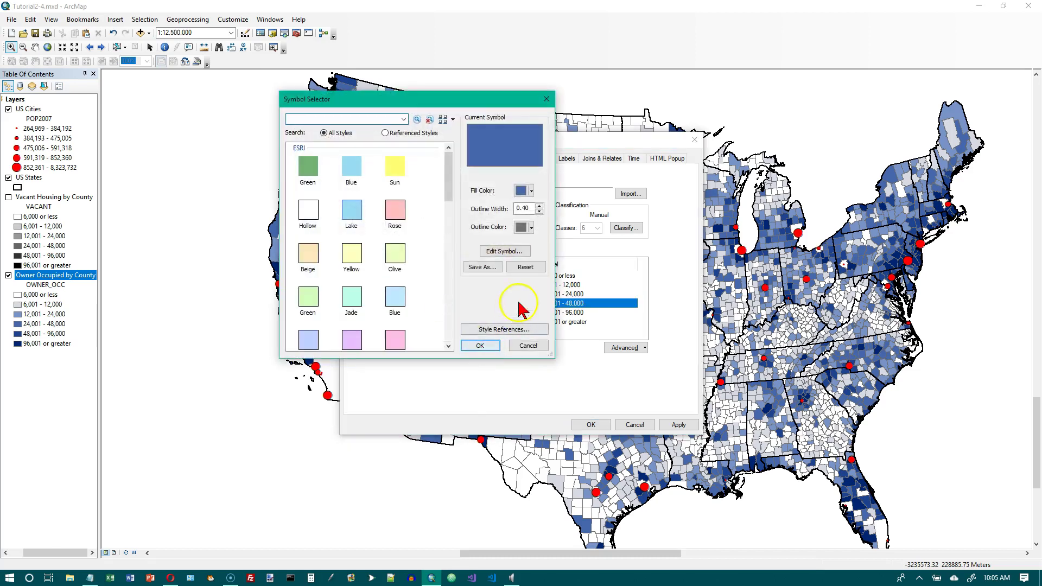
{"action": "left_click", "coordinate": [531, 227]}
{"action": "left_click", "coordinate": [423, 285]}
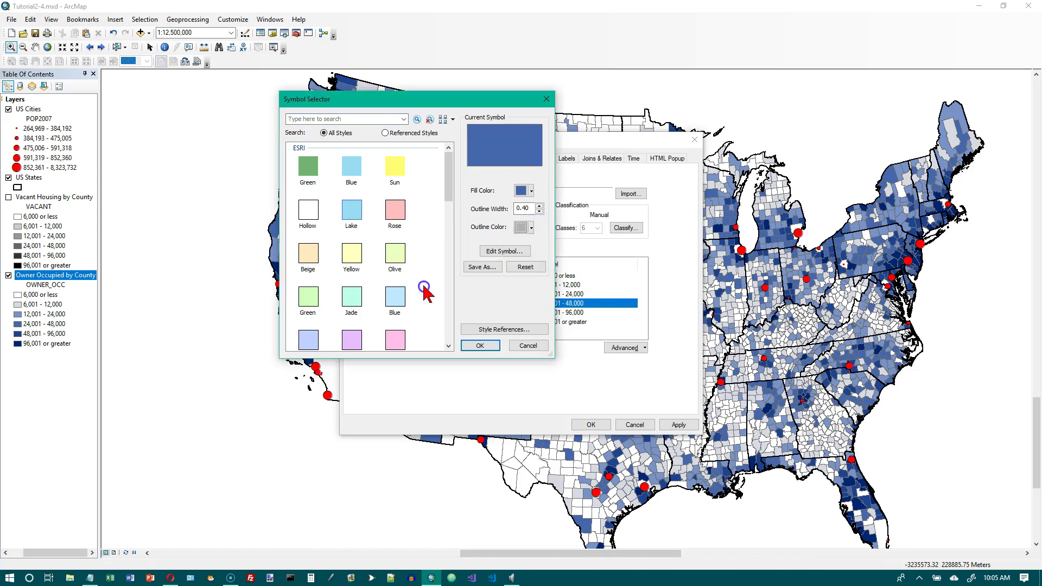
{"action": "left_click", "coordinate": [479, 346]}
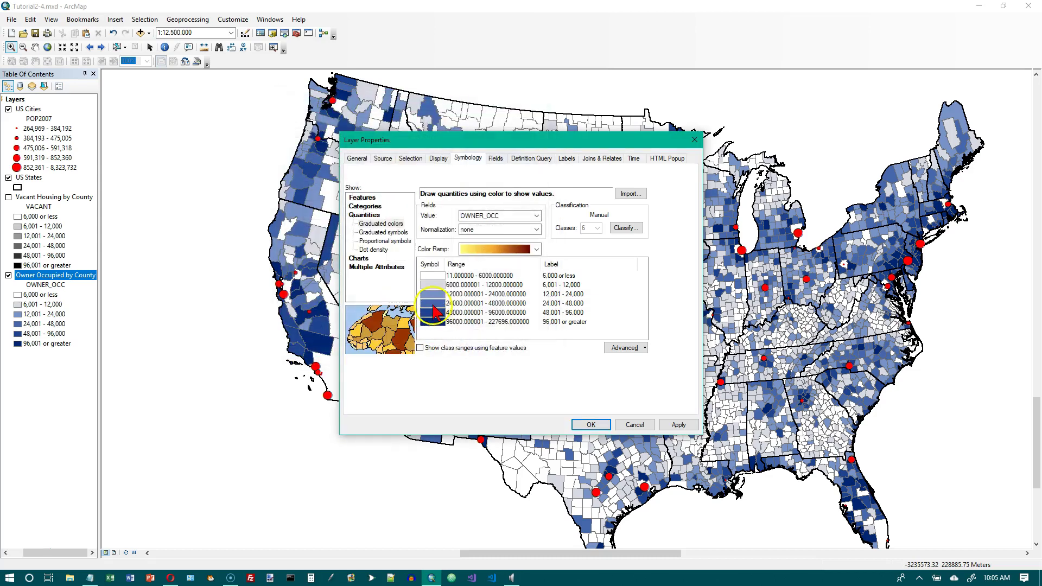
Set light gray outlines on the 48,001–96,000 and 96,001 or greater class symbols.
{"action": "double_click", "coordinate": [433, 314]}
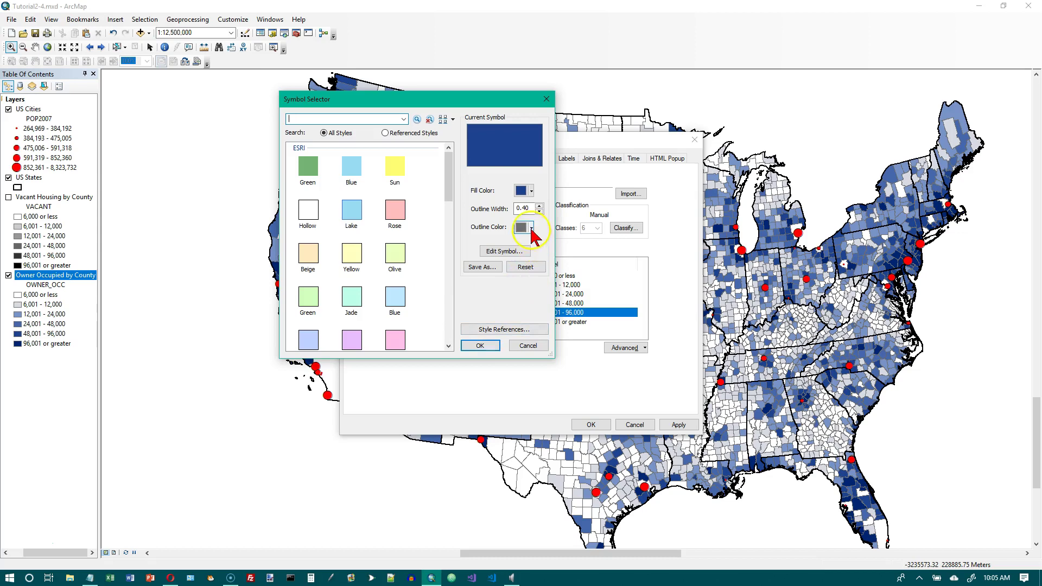
{"action": "left_click", "coordinate": [531, 228]}
{"action": "left_click", "coordinate": [423, 286]}
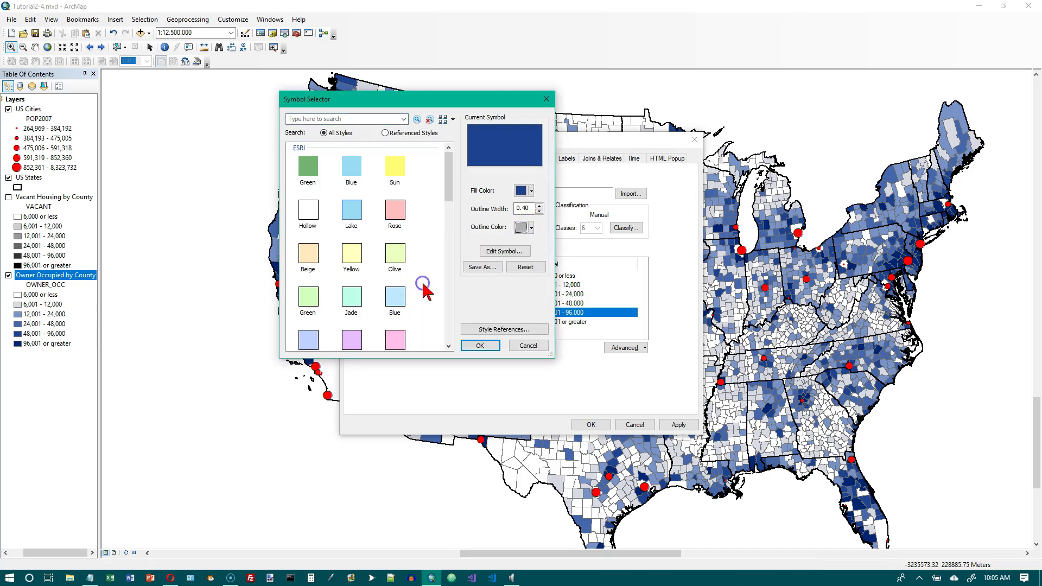
{"action": "left_click", "coordinate": [488, 344]}
{"action": "double_click", "coordinate": [443, 324]}
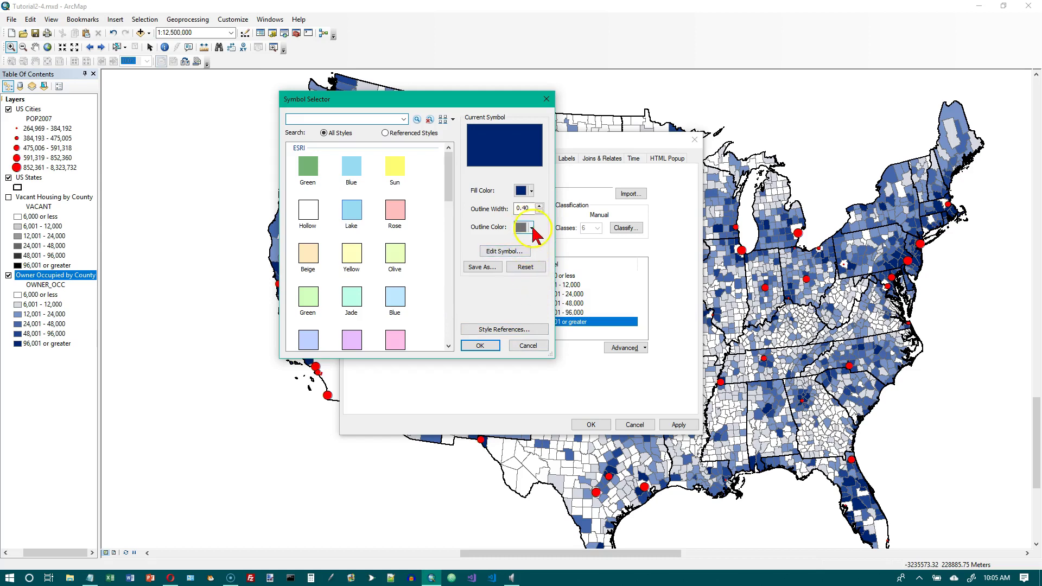
{"action": "left_click", "coordinate": [530, 228]}
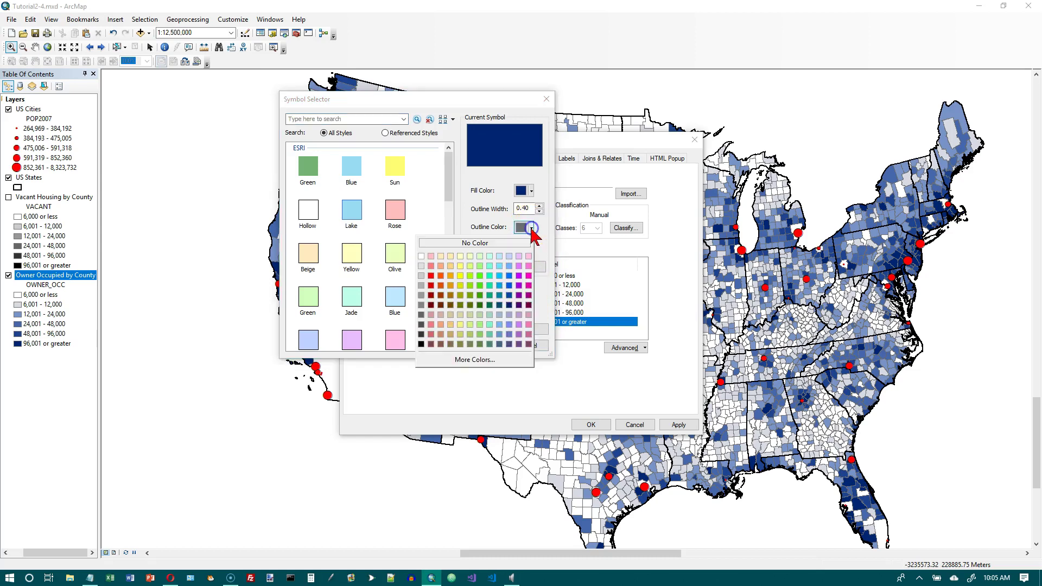
{"action": "left_click", "coordinate": [423, 293]}
{"action": "left_click", "coordinate": [489, 344]}
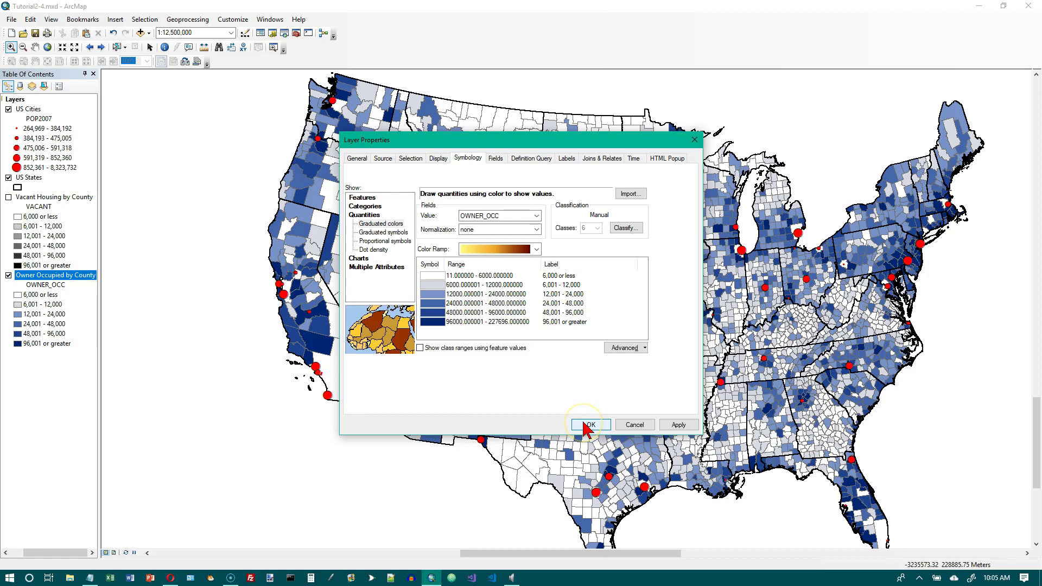
Move the Layer Properties dialog aside to preview the map, then apply the symbology.
{"action": "left_click_drag", "start_coordinate": [511, 142], "coordinate": [830, 237]}
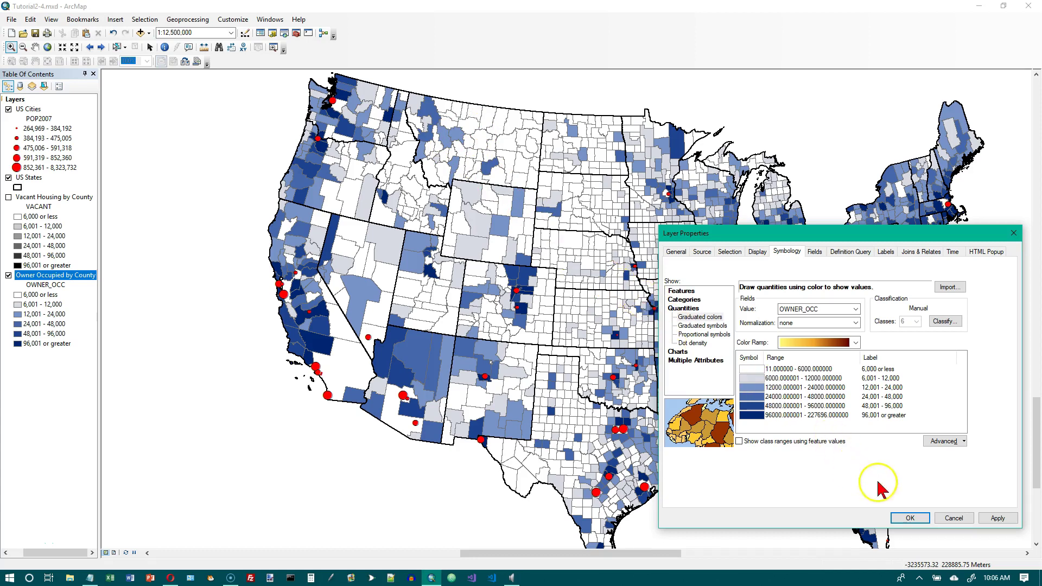
{"action": "left_click", "coordinate": [914, 518]}
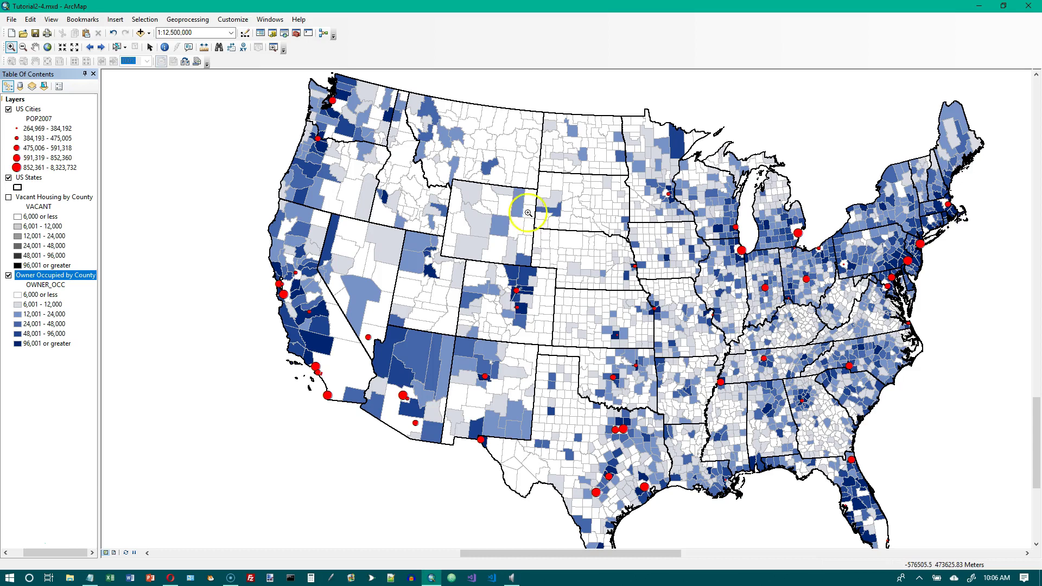
Save the Owner Occupied by County layer as Tutorial2-4.lyr, replacing the default name.
{"action": "right_click", "coordinate": [86, 279]}
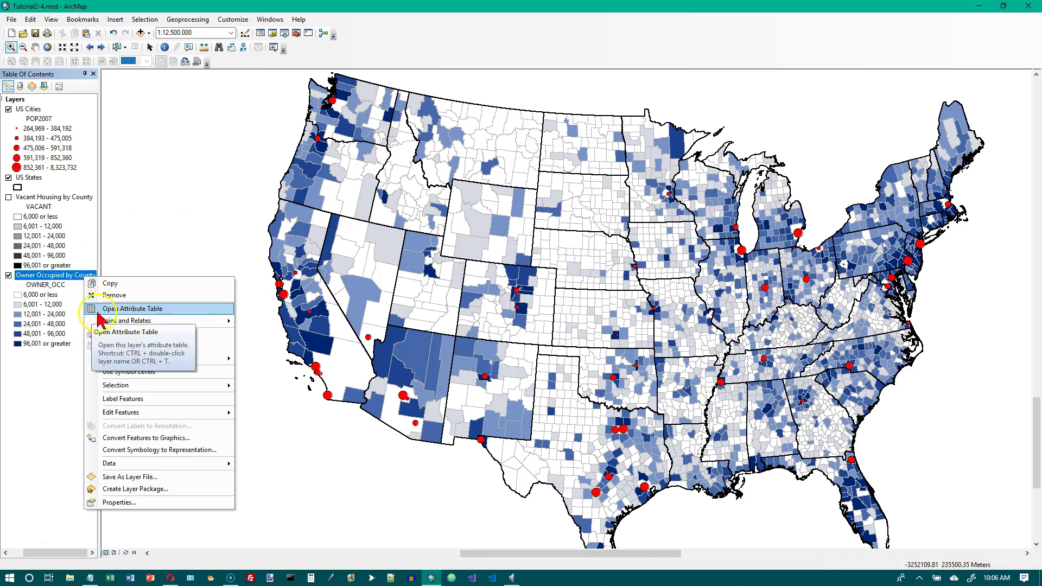
{"action": "mouse_move", "coordinate": [159, 369]}
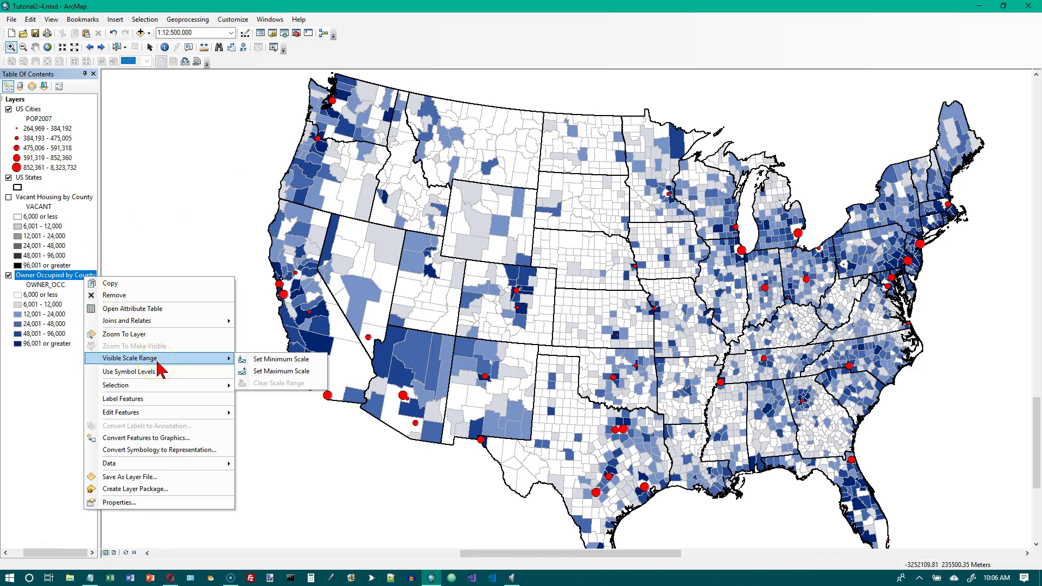
{"action": "left_click", "coordinate": [156, 477]}
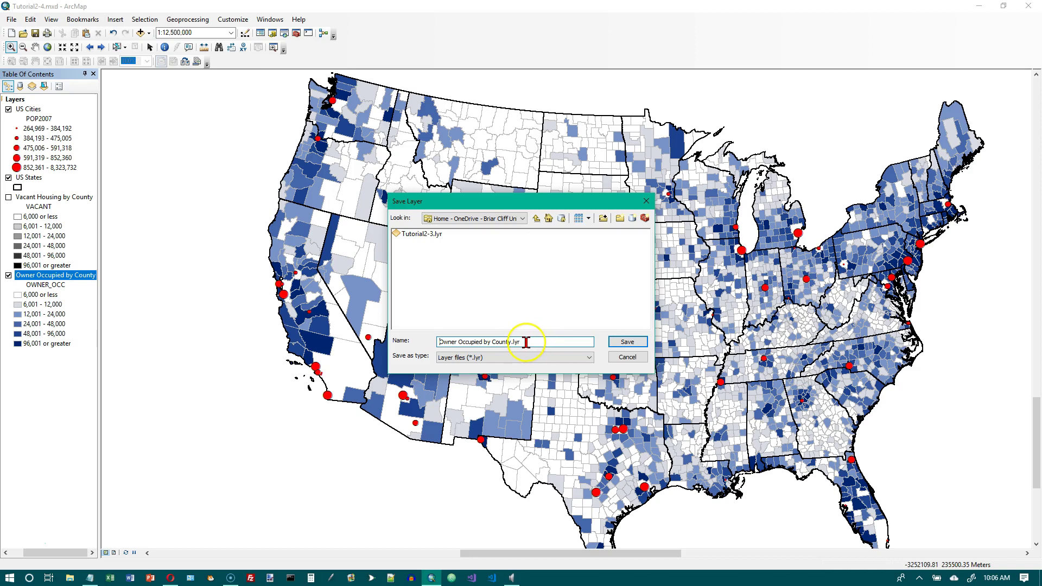
{"action": "left_click_drag", "start_coordinate": [509, 342], "coordinate": [419, 328]}
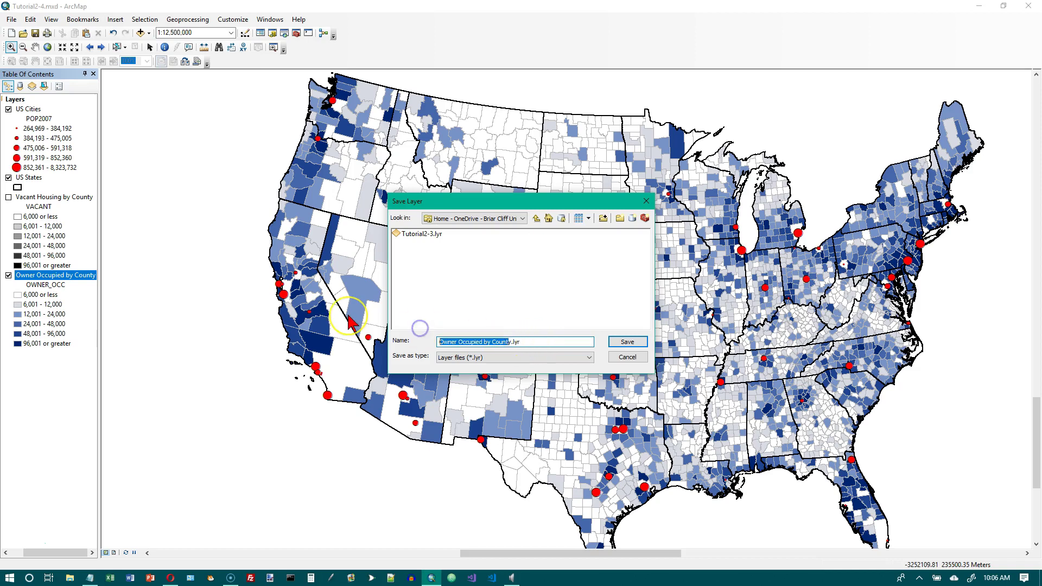
{"action": "key", "text": "BackSpace"}
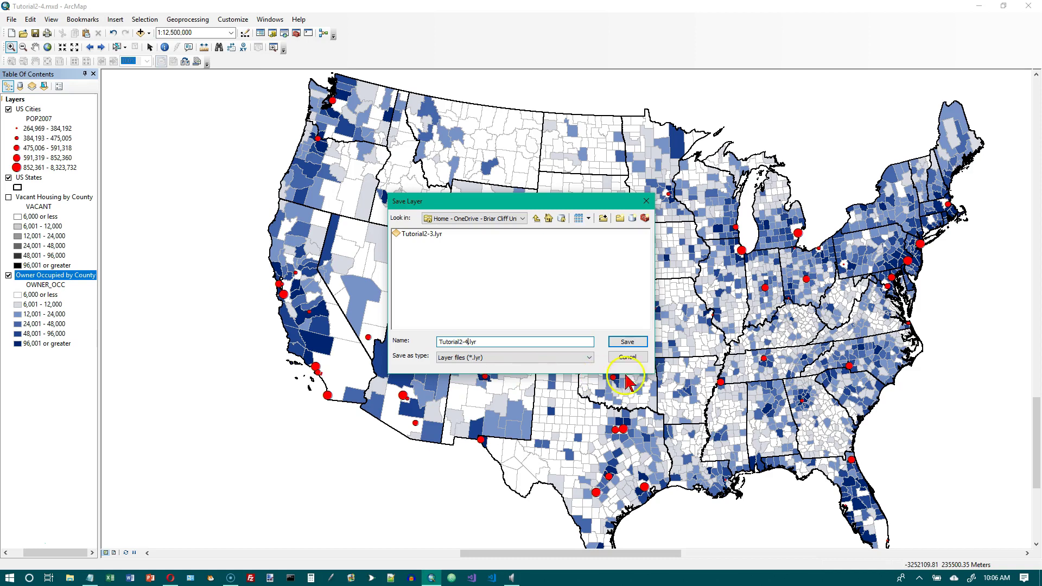
{"action": "left_click", "coordinate": [628, 341]}
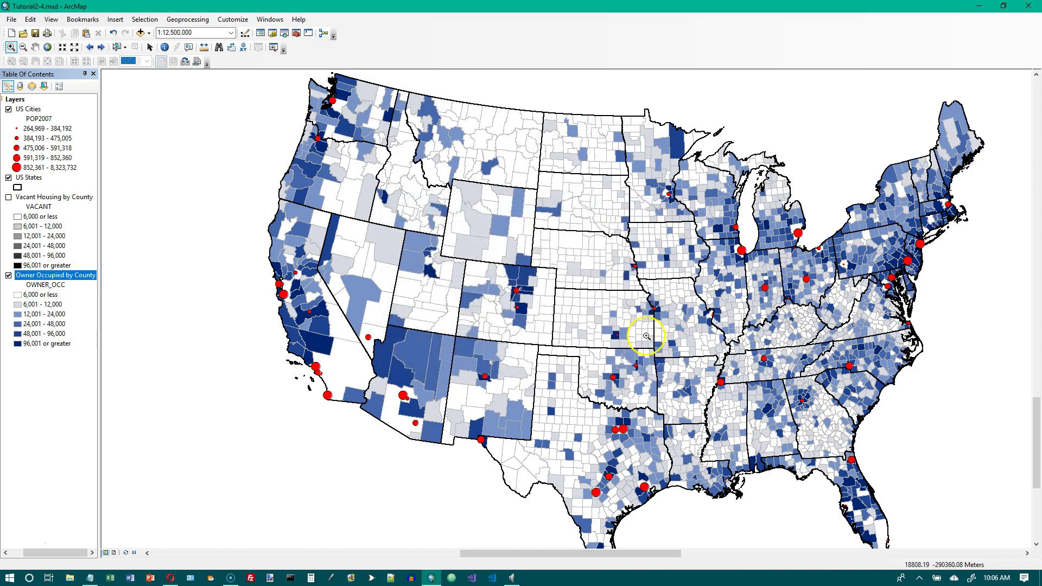